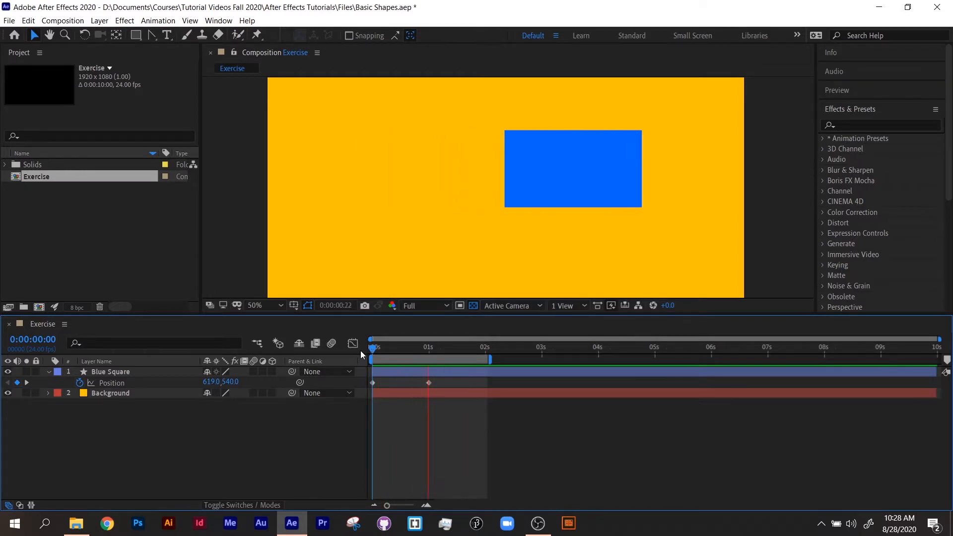
Preview the Blue Square's position animation from the start of the composition
{"action": "key", "text": "space"}
{"action": "left_click_drag", "start_coordinate": [398, 345], "coordinate": [367, 347]}
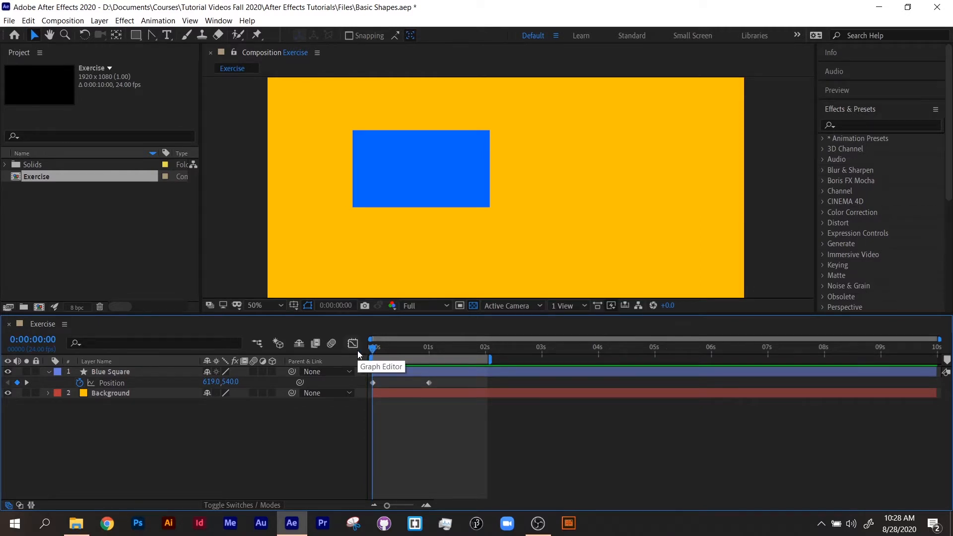
{"action": "key", "text": "space"}
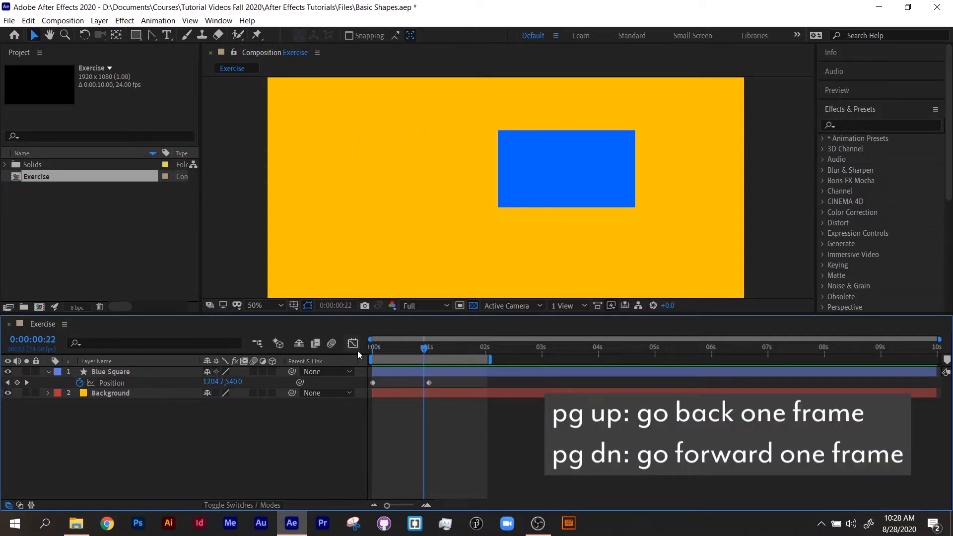
Step back through the Blue Square's movement one frame at a time, from frame 22 to frame 2
{"action": "key", "text": "Page_Up"}
{"action": "key", "text": "Page_Up"}
{"action": "key", "text": "Page_Up"}
{"action": "key", "text": "Page_Up"}
{"action": "key", "text": "Page_Up"}
{"action": "key", "text": "Page_Up"}
{"action": "key", "text": "Page_Up"}
{"action": "key", "text": "Page_Up"}
{"action": "key", "text": "Page_Up"}
{"action": "key", "text": "Page_Up"}
{"action": "key", "text": "Page_Up"}
{"action": "key", "text": "Page_Up"}
{"action": "key", "text": "Page_Up"}
{"action": "key", "text": "Page_Up"}
{"action": "key", "text": "Page_Up"}
{"action": "key", "text": "Page_Up"}
{"action": "key", "text": "Page_Up"}
{"action": "key", "text": "Page_Up"}
{"action": "key", "text": "Page_Up"}
{"action": "key", "text": "Page_Up"}
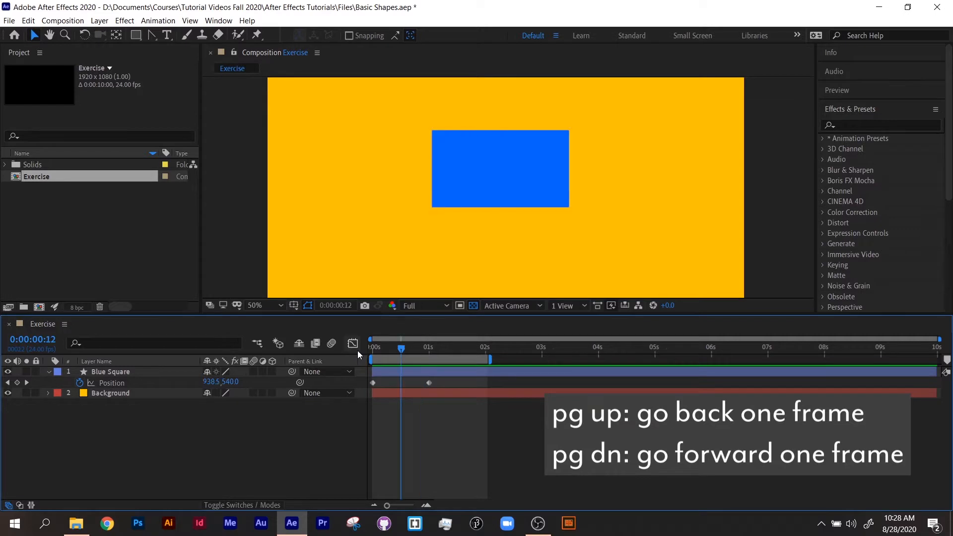
{"action": "key", "text": "Page_Up"}
{"action": "key", "text": "Page_Down"}
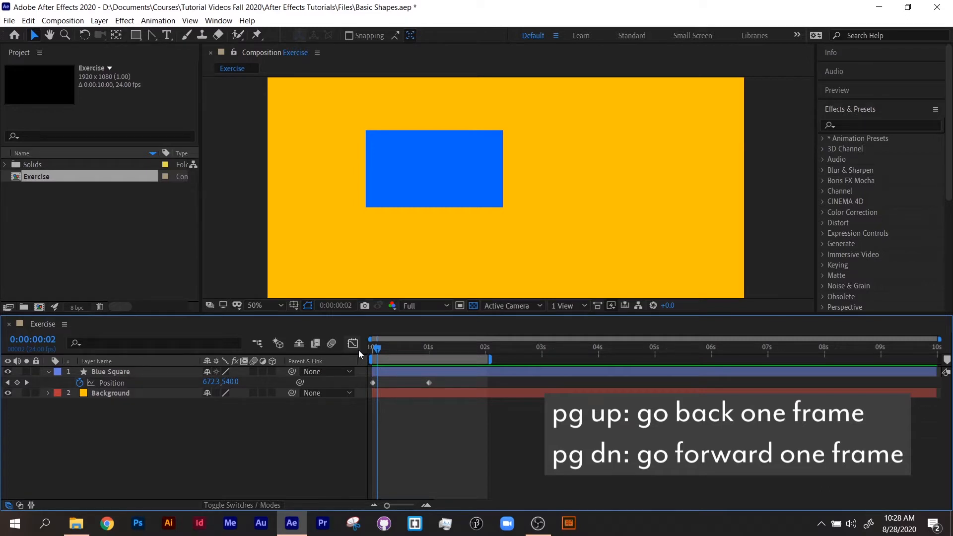
Nudge the Blue Square layer two pixels to the right at frame 2, and undo the nudges
{"action": "left_click", "coordinate": [118, 373]}
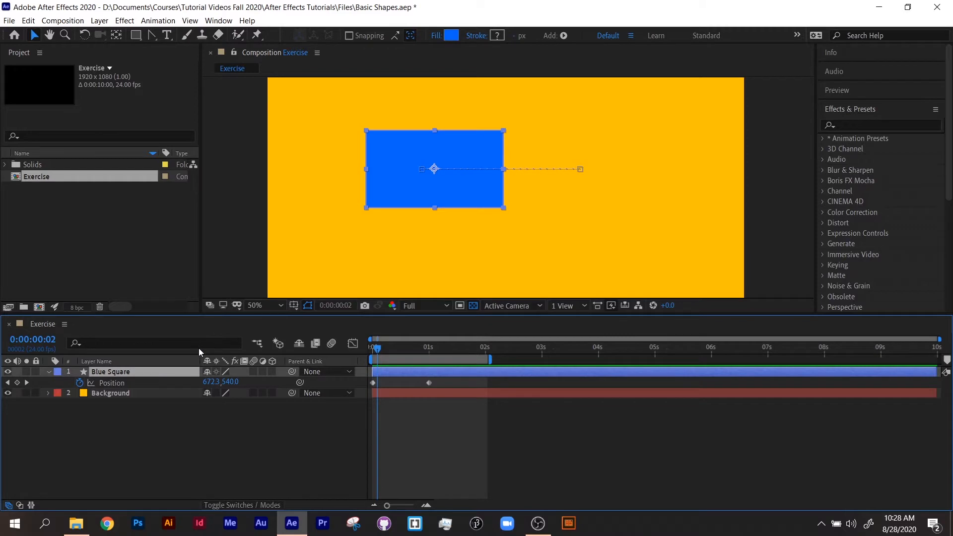
{"action": "key", "text": "Right"}
{"action": "key", "text": "Right"}
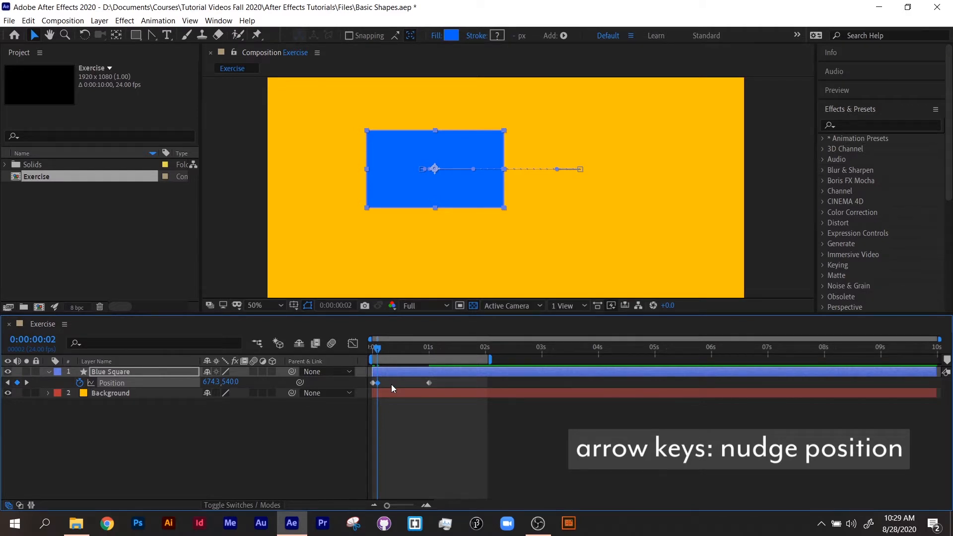
{"action": "key", "text": "ctrl+z"}
{"action": "key", "text": "ctrl+z"}
Move the playhead back and forth one frame at a time, ending at frame 6
{"action": "key", "text": "ctrl+Right"}
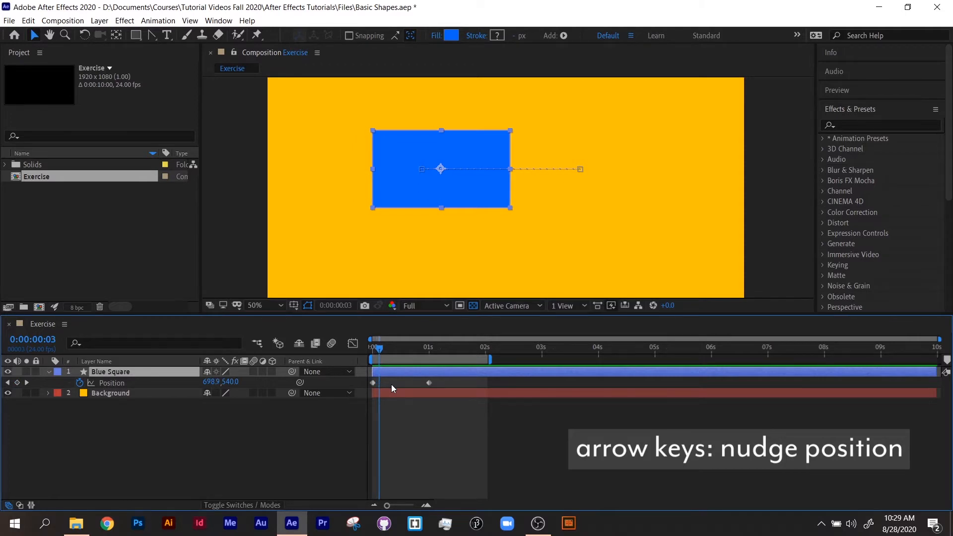
{"action": "key", "text": "ctrl+Left"}
{"action": "key", "text": "ctrl+Right"}
{"action": "key", "text": "ctrl+Left"}
{"action": "key", "text": "ctrl+Right"}
{"action": "key", "text": "ctrl+Right"}
{"action": "key", "text": "ctrl+Right"}
{"action": "key", "text": "ctrl+Right"}
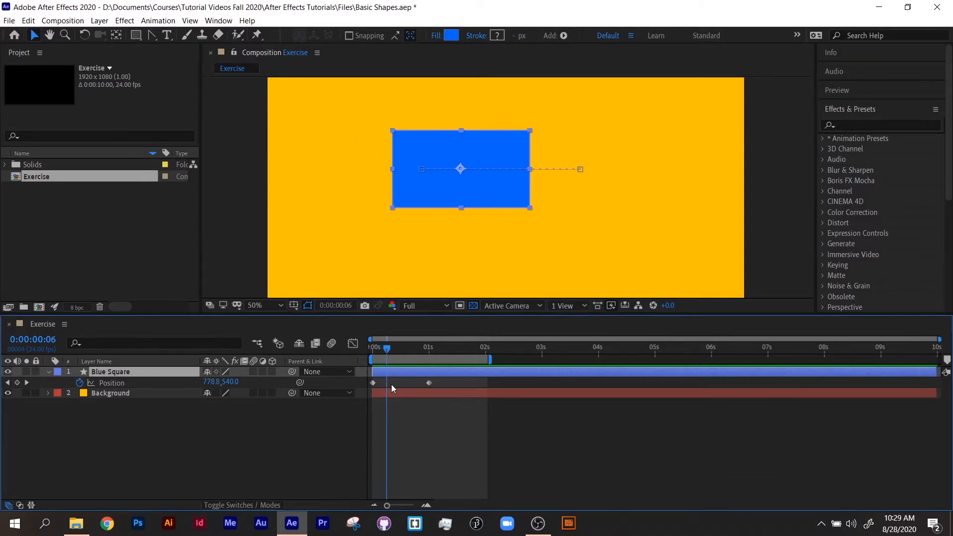
Jump between the Blue Square's two Position keyframes, and preview the movement from the start
{"action": "key", "text": "k"}
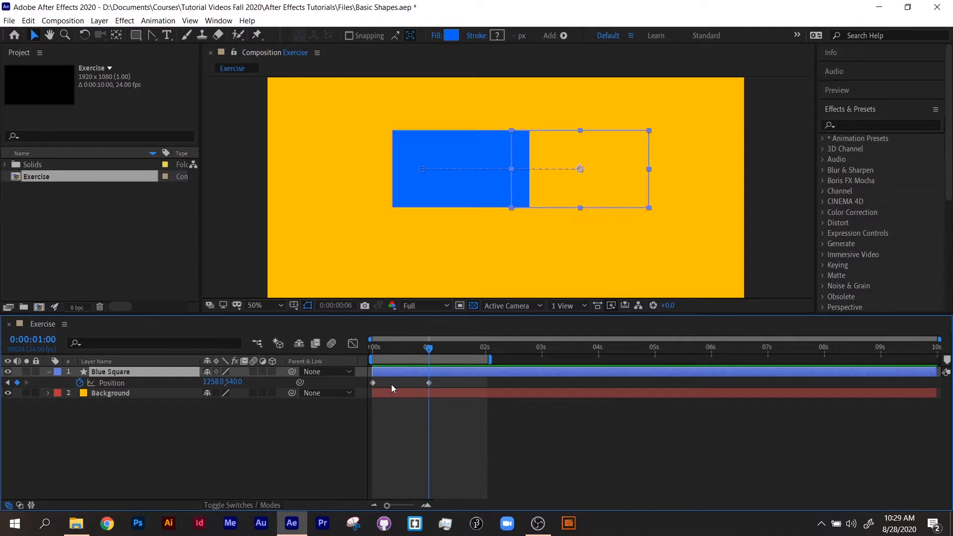
{"action": "key", "text": "k"}
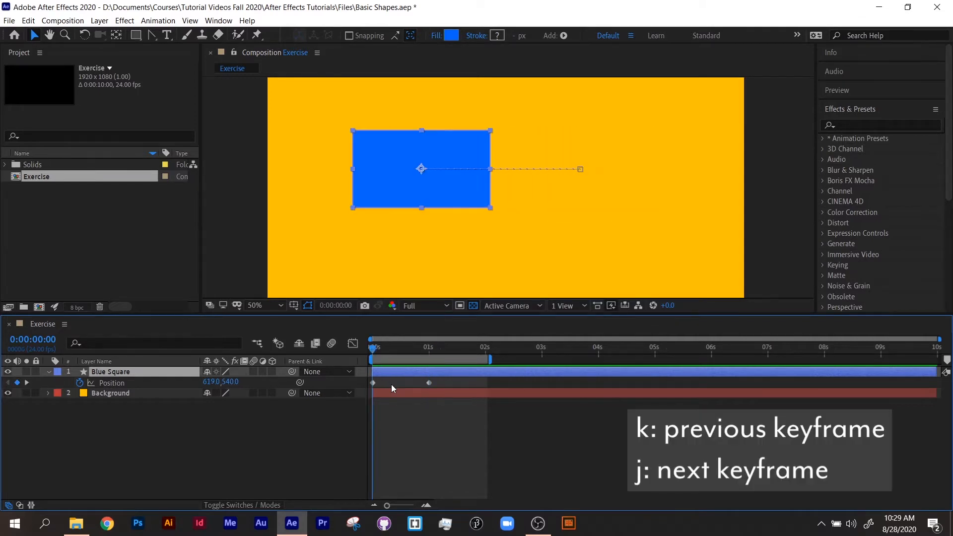
{"action": "key", "text": "j"}
{"action": "key", "text": "k"}
{"action": "key", "text": "j"}
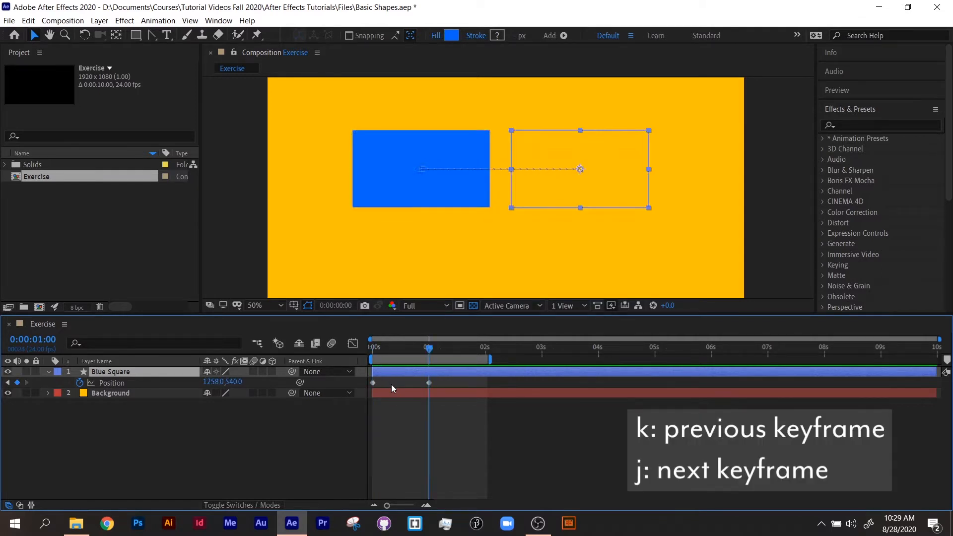
{"action": "key", "text": "k"}
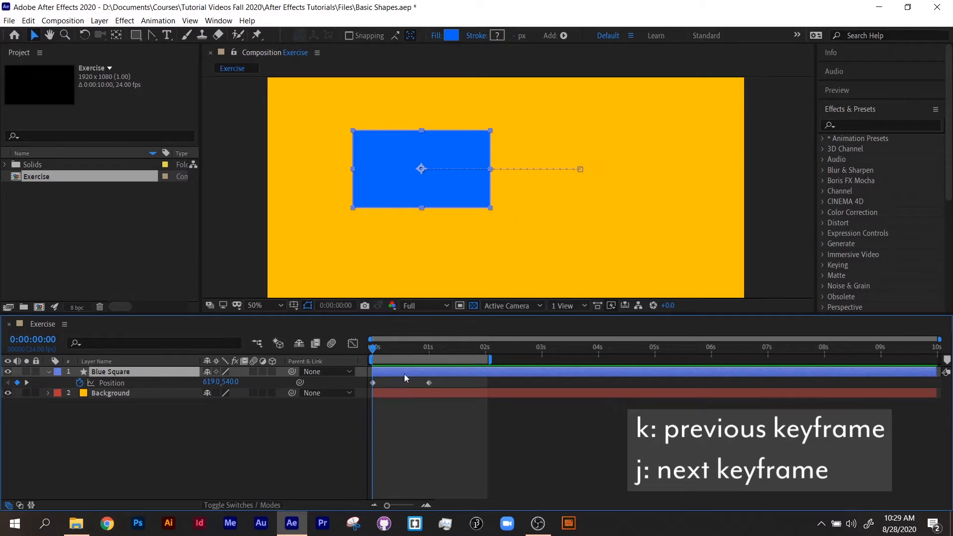
{"action": "key", "text": "space"}
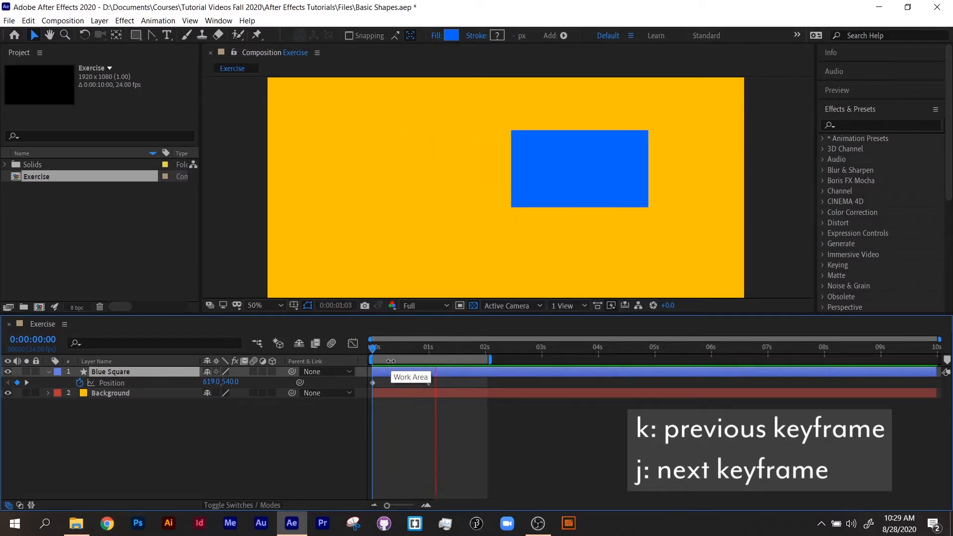
{"action": "left_click_drag", "start_coordinate": [393, 347], "coordinate": [360, 344]}
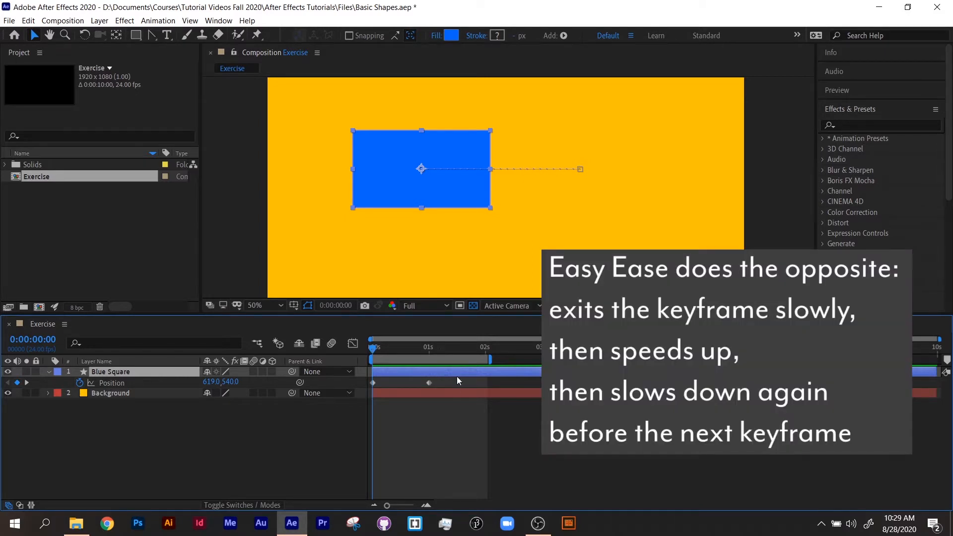
Apply Easy Ease to both of the Blue Square's Position keyframes and preview the eased movement
{"action": "left_click_drag", "start_coordinate": [444, 382], "coordinate": [360, 392]}
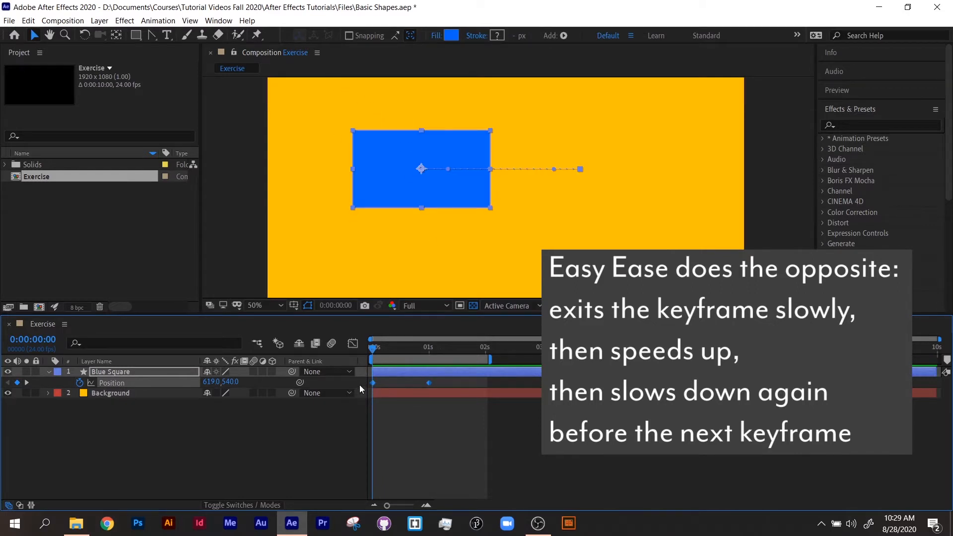
{"action": "right_click", "coordinate": [430, 381]}
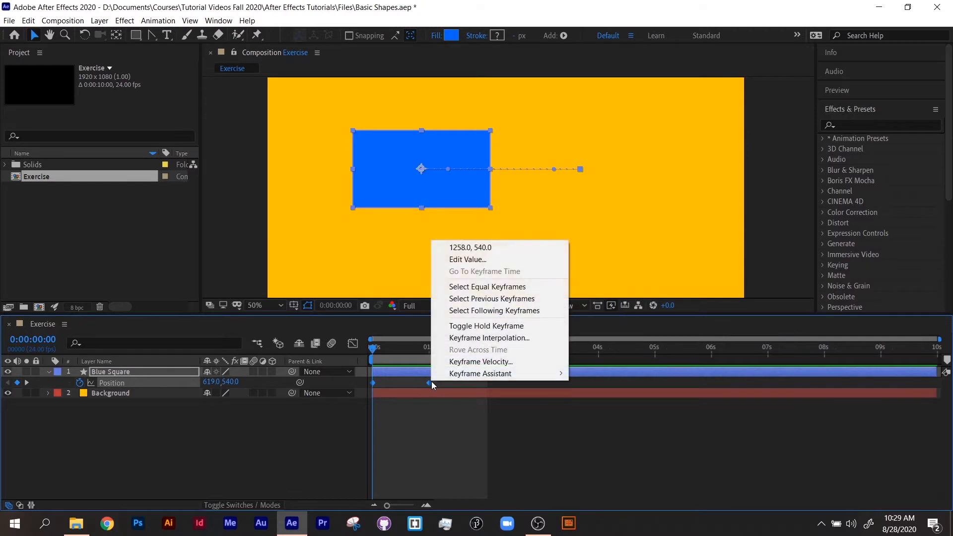
{"action": "mouse_move", "coordinate": [457, 376]}
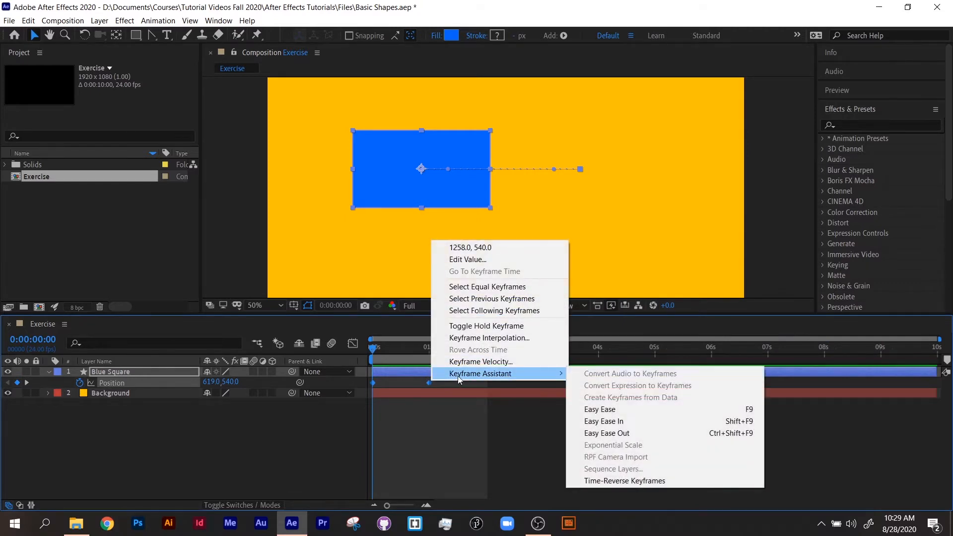
{"action": "left_click", "coordinate": [638, 409]}
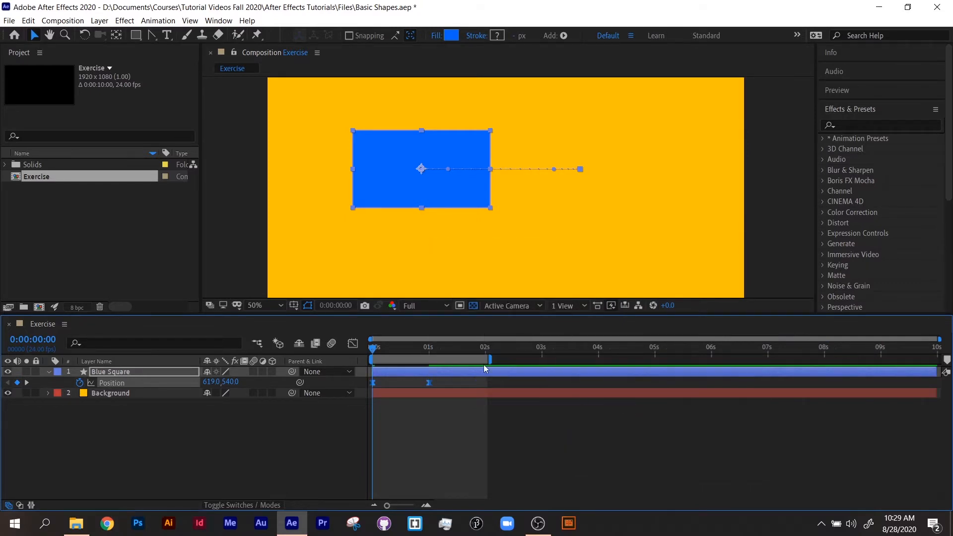
{"action": "key", "text": "space"}
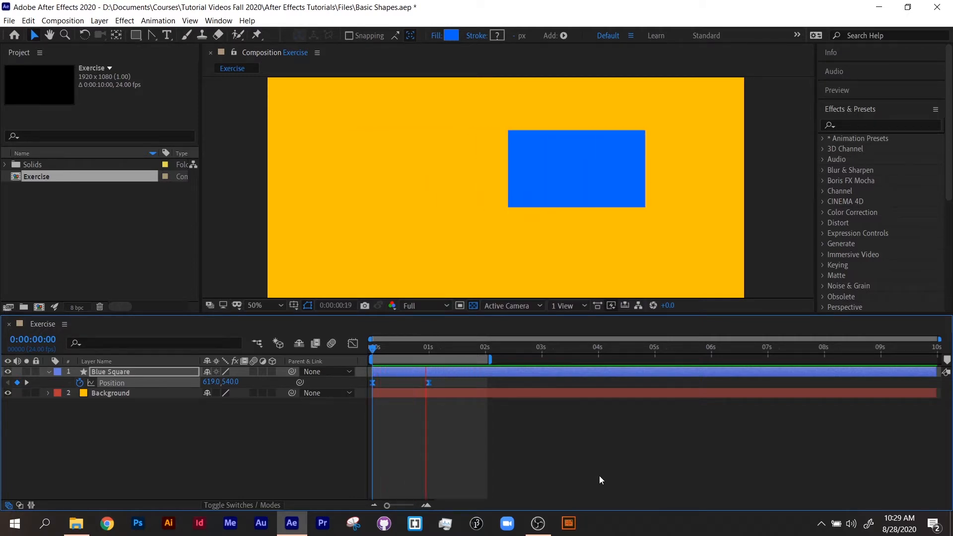
{"action": "key", "text": "space"}
{"action": "key", "text": "Home"}
{"action": "key", "text": "space"}
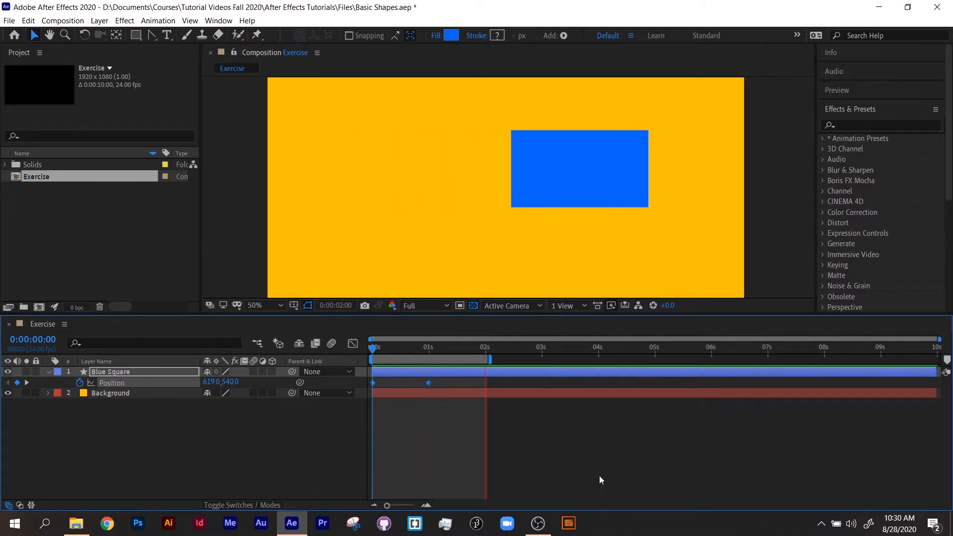
Reapply Easy Ease to both Position keyframes, stop the preview and deselect the layer
{"action": "key", "text": "F9"}
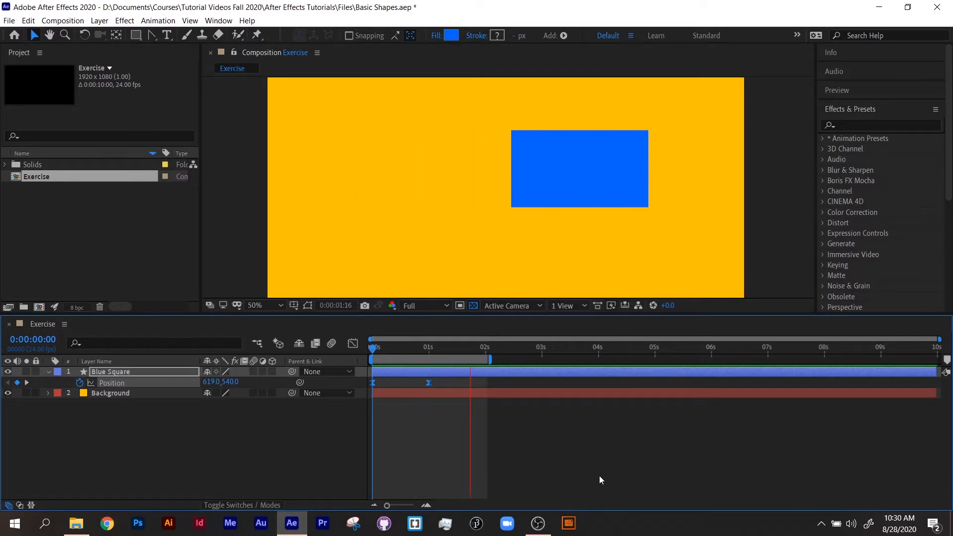
{"action": "key", "text": "space"}
{"action": "left_click", "coordinate": [440, 380]}
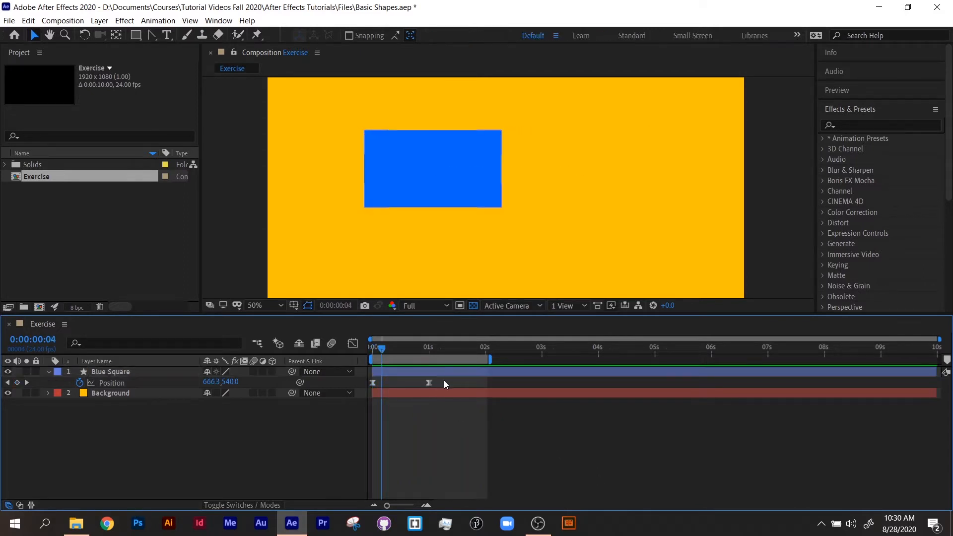
Scrub through the eased movement to just past one second, and revert both Position keyframes to linear
{"action": "left_click_drag", "start_coordinate": [444, 380], "coordinate": [370, 388]}
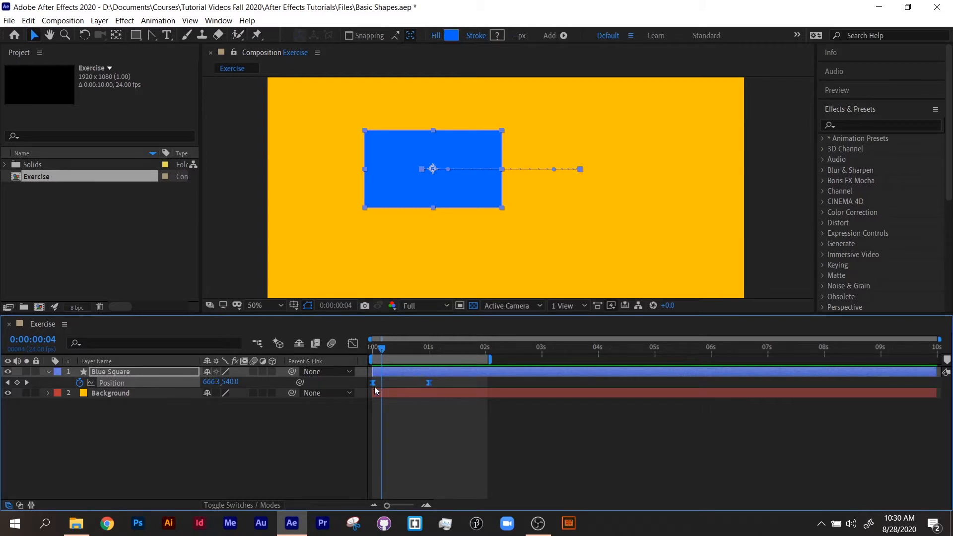
{"action": "left_click_drag", "start_coordinate": [383, 350], "coordinate": [430, 356]}
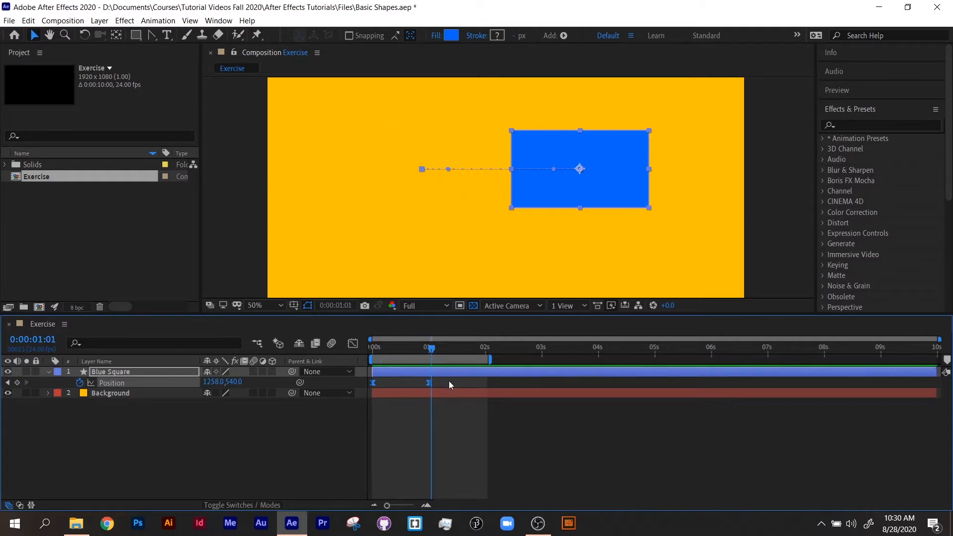
{"action": "key", "text": "Home"}
{"action": "left_click_drag", "start_coordinate": [449, 381], "coordinate": [374, 387]}
{"action": "left_click_drag", "start_coordinate": [448, 385], "coordinate": [365, 385]}
Toggle hold interpolation on both of the Blue Square's Position keyframes and preview the movement
{"action": "right_click", "coordinate": [375, 383]}
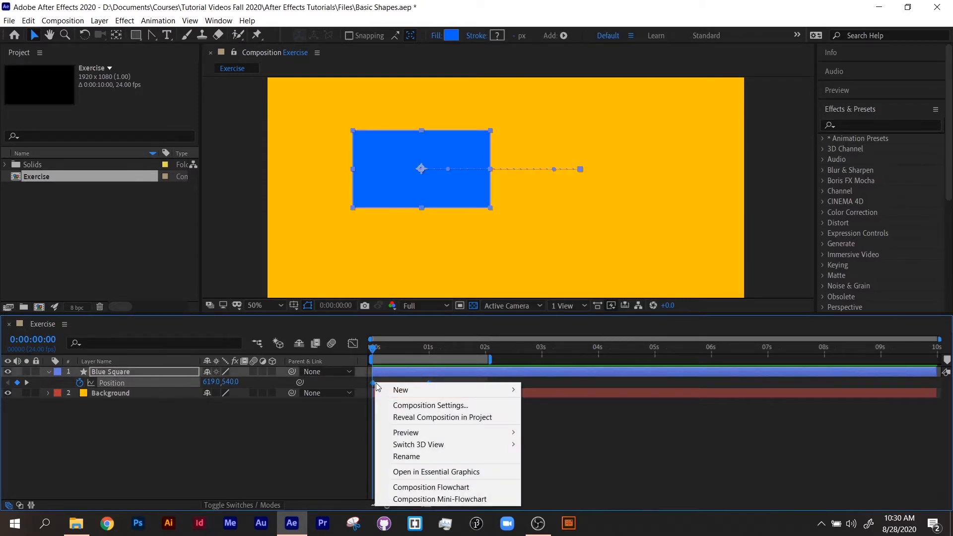
{"action": "left_click", "coordinate": [373, 382]}
{"action": "right_click", "coordinate": [374, 386]}
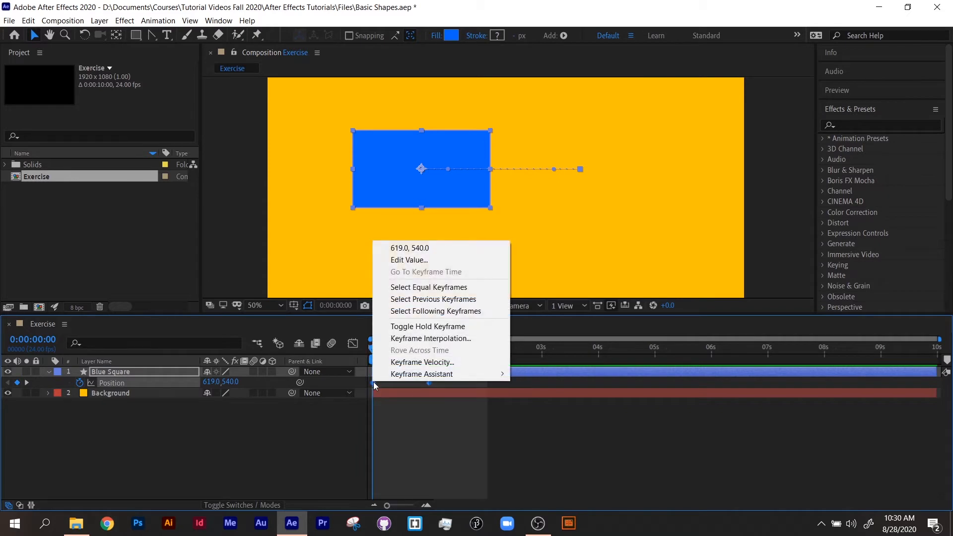
{"action": "left_click", "coordinate": [427, 327]}
{"action": "key", "text": "space"}
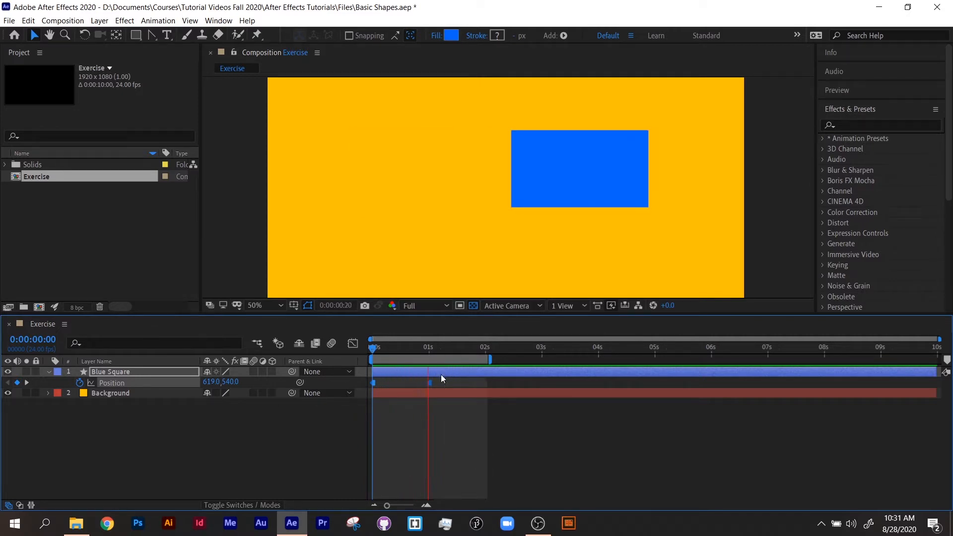
{"action": "key", "text": "space"}
Replace the hold interpolation on both Position keyframes with Easy Ease and preview from the start
{"action": "left_click_drag", "start_coordinate": [444, 380], "coordinate": [379, 389]}
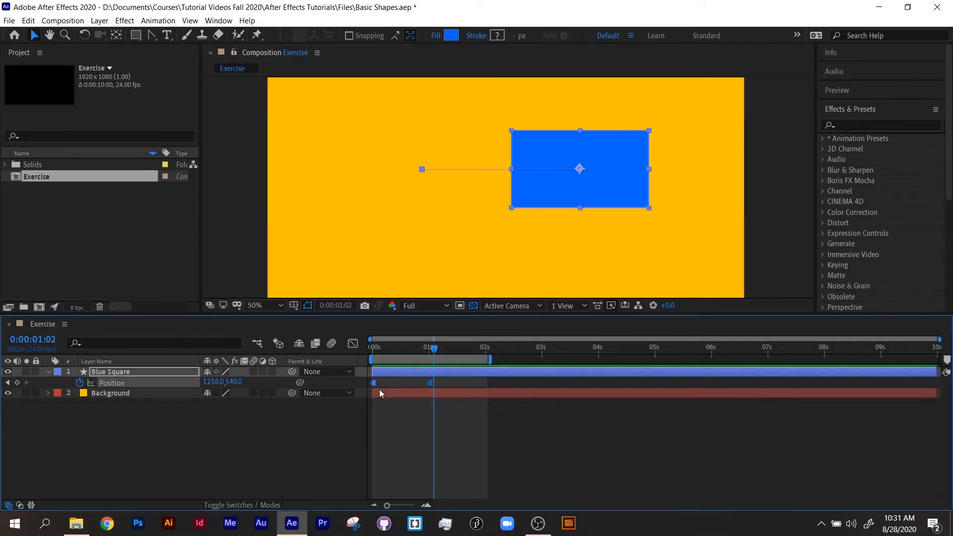
{"action": "right_click", "coordinate": [430, 383]}
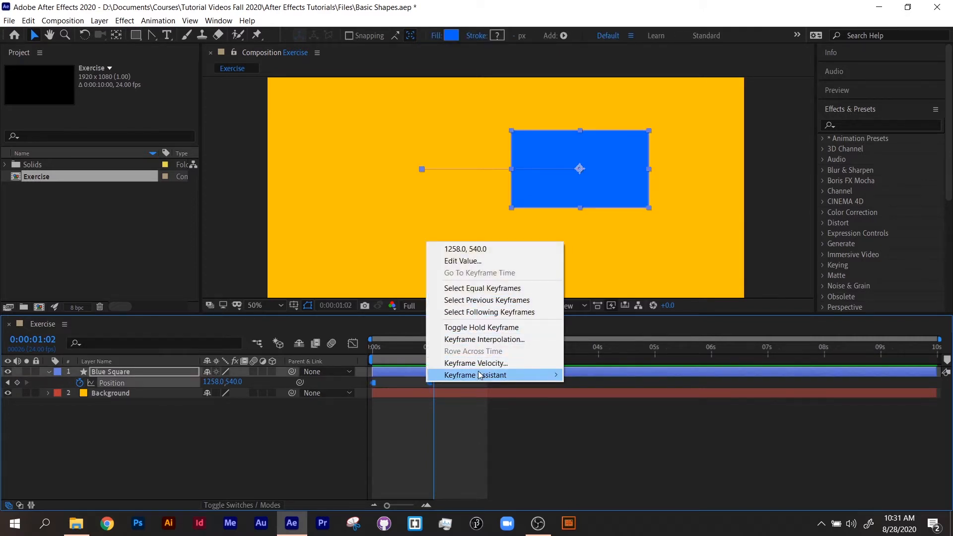
{"action": "mouse_move", "coordinate": [479, 376]}
{"action": "left_click", "coordinate": [628, 409]}
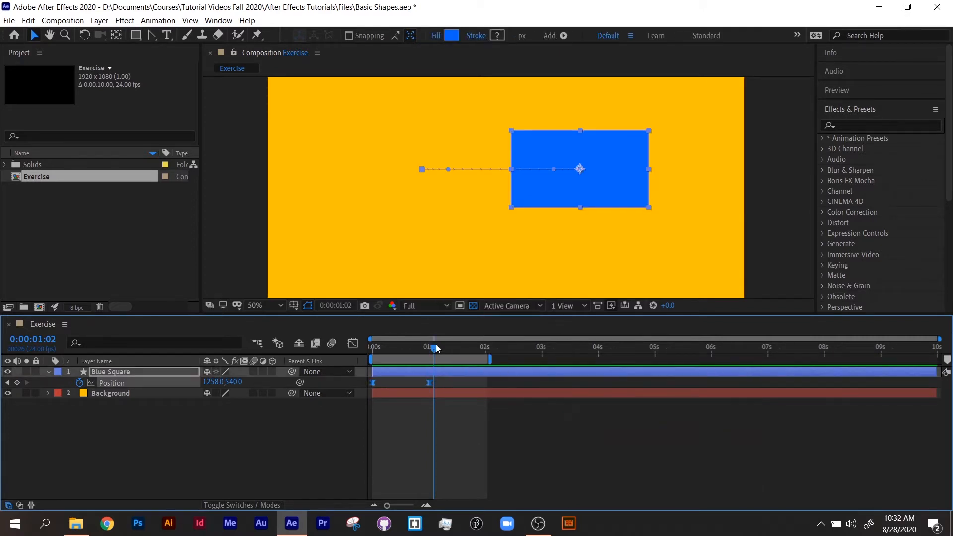
{"action": "key", "text": "Home"}
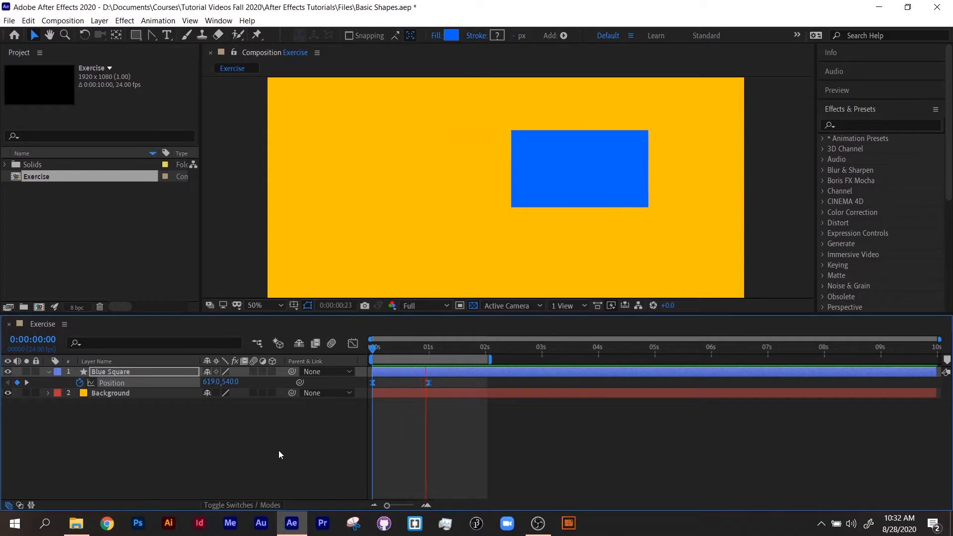
{"action": "key", "text": "space"}
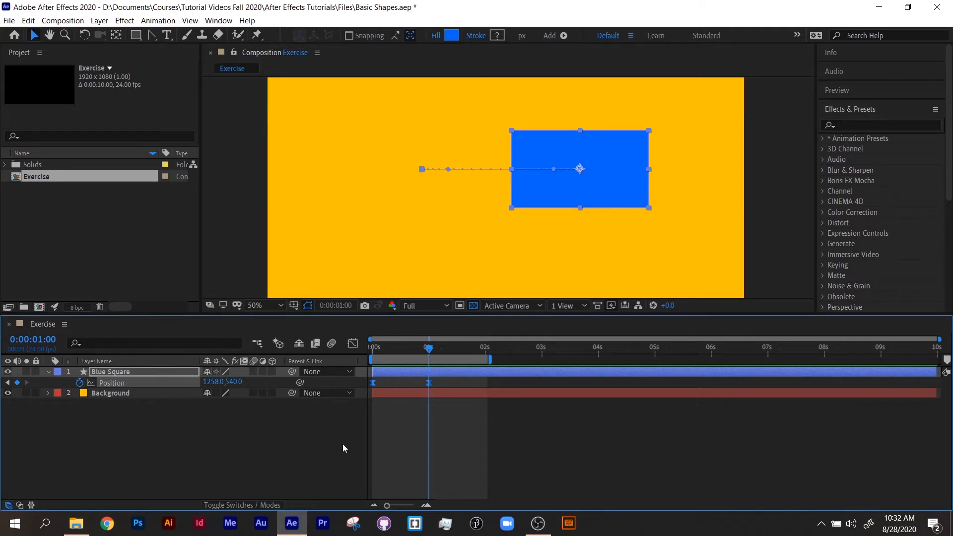
Rename the Blue Square layer Easy Ease Basics and duplicate it twice, naming one copy Linear
{"action": "type", "text": "Easy Ease Basics"}
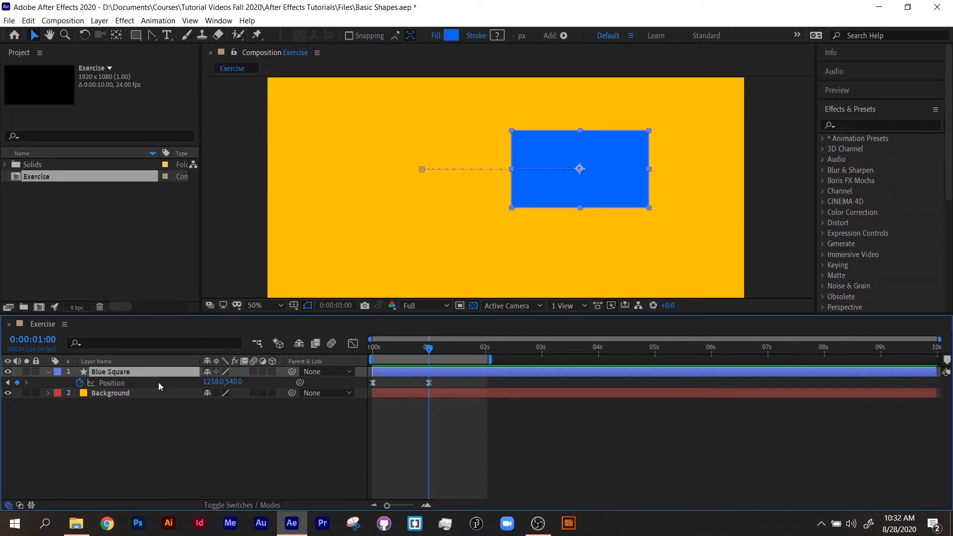
{"action": "key", "text": "Return"}
{"action": "key", "text": "ctrl+d"}
{"action": "key", "text": "Return"}
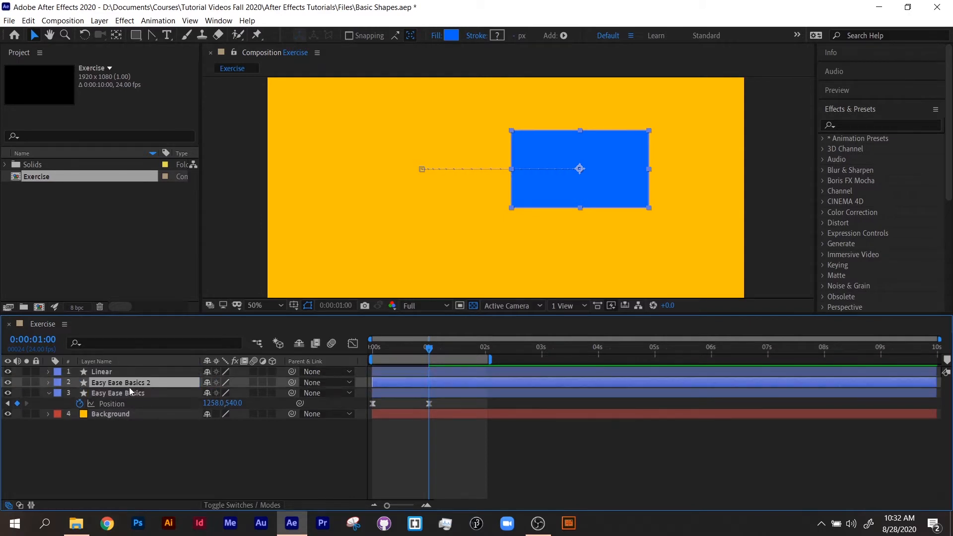
Place the second copy below Easy Ease Basics as Graph Editor, and convert the Linear layer's Position keyframes to linear
{"action": "key", "text": "ctrl+Up"}
{"action": "key", "text": "ctrl+Up"}
{"action": "key", "text": "u"}
{"action": "key", "text": "ctrl+alt+k"}
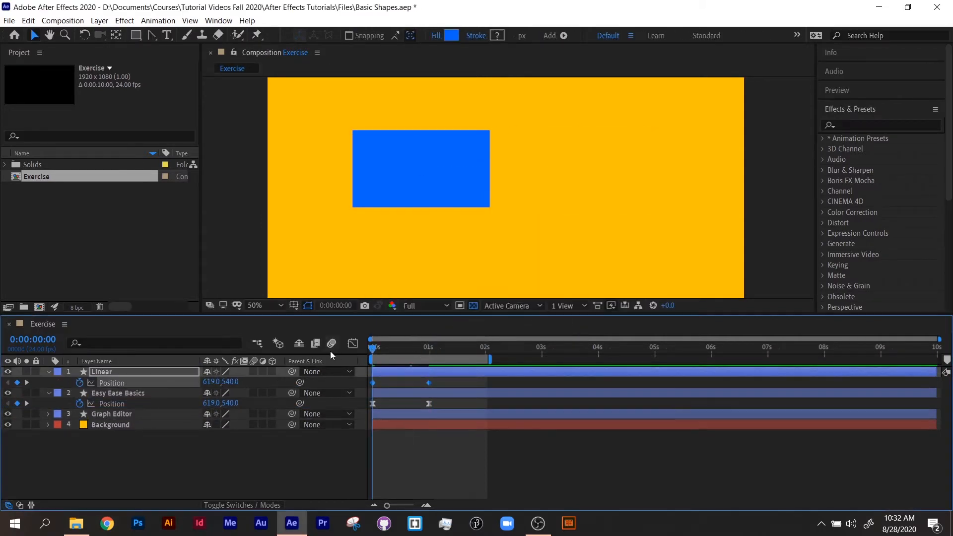
Change the Linear layer's fill to red, assign it the Red label, and scrub back through the movement
{"action": "left_click", "coordinate": [452, 35]}
{"action": "left_click", "coordinate": [58, 372]}
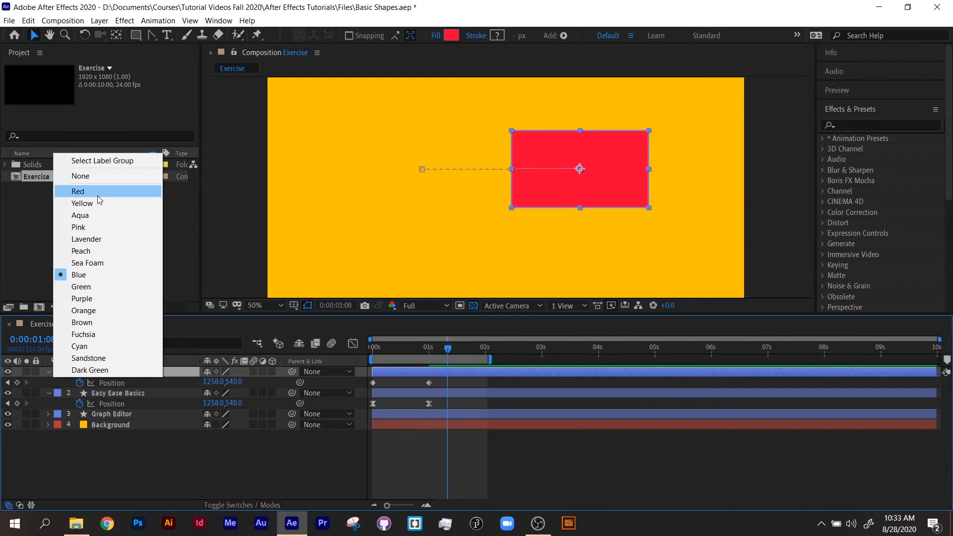
{"action": "left_click", "coordinate": [98, 193]}
{"action": "left_click_drag", "start_coordinate": [447, 349], "coordinate": [398, 348]}
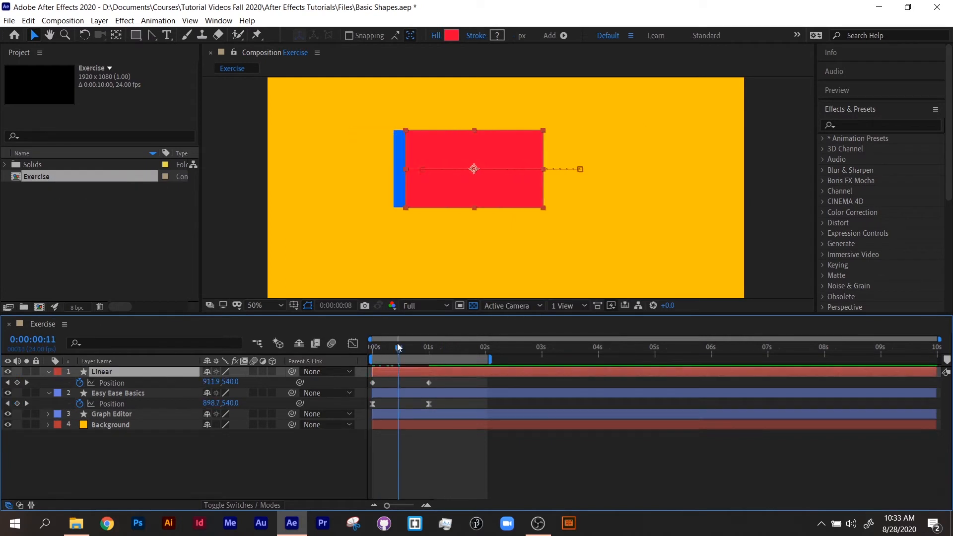
Change the Graph Editor layer's fill to green and assign it a matching green label
{"action": "left_click", "coordinate": [112, 414]}
{"action": "left_click", "coordinate": [452, 36]}
{"action": "left_click", "coordinate": [58, 414]}
{"action": "left_click", "coordinate": [81, 329]}
{"action": "key", "text": "u"}
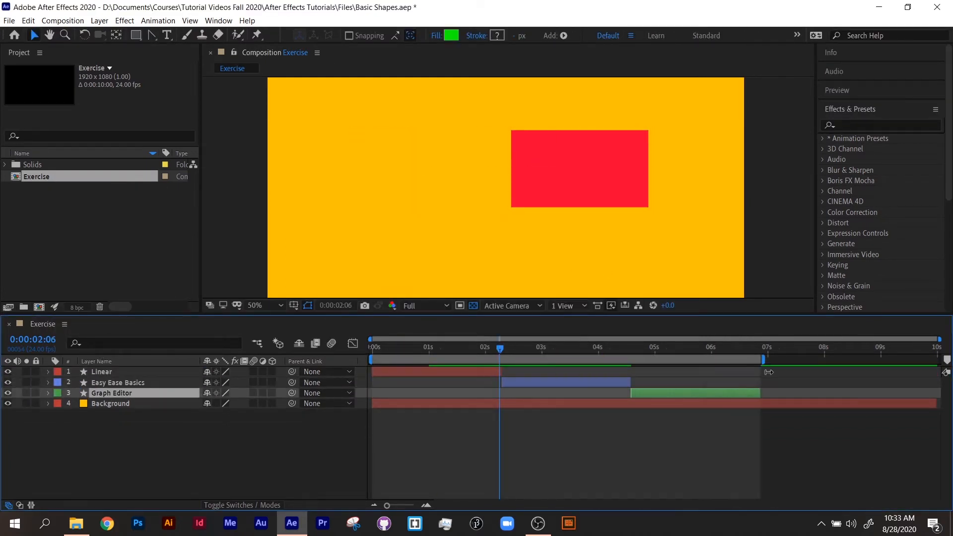
Preview the three squares in sequence from the start, and find the Graph Editor layer's first Position keyframe at 0:00:04:14
{"action": "left_click_drag", "start_coordinate": [508, 348], "coordinate": [292, 348]}
{"action": "key", "text": "space"}
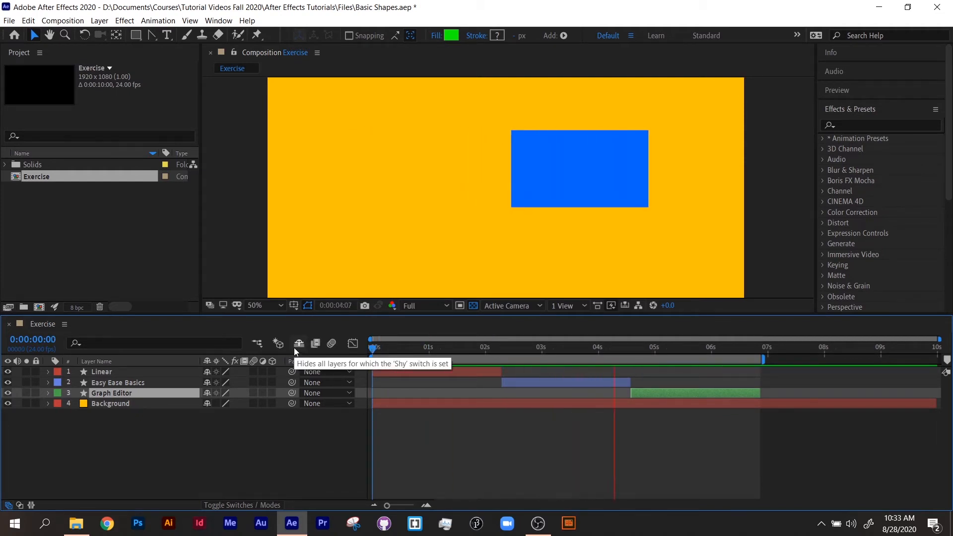
{"action": "left_click", "coordinate": [652, 348]}
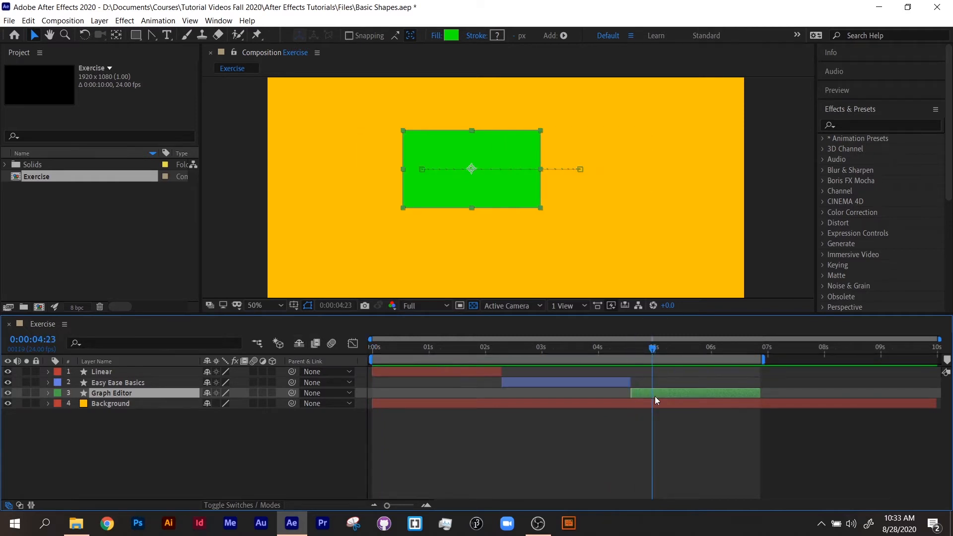
{"action": "key", "text": "p"}
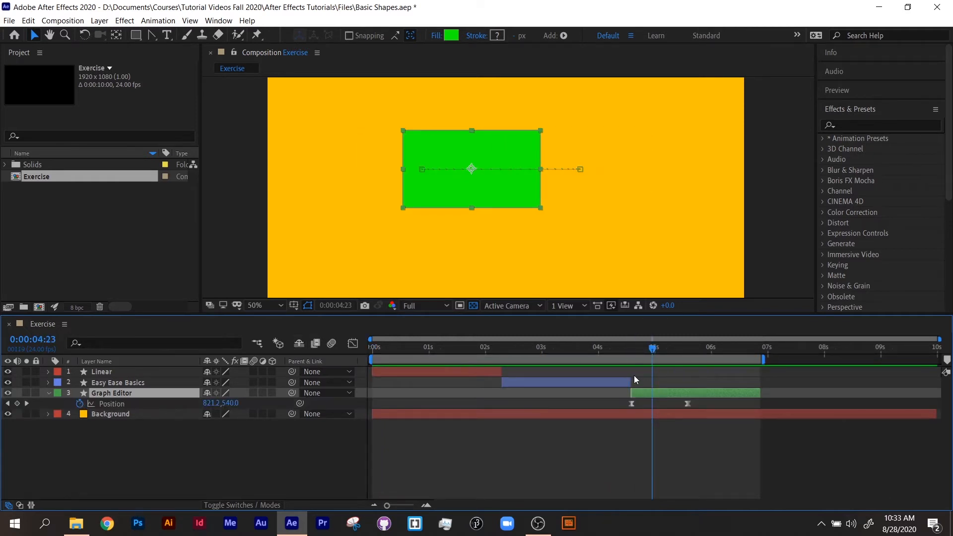
{"action": "left_click", "coordinate": [637, 350]}
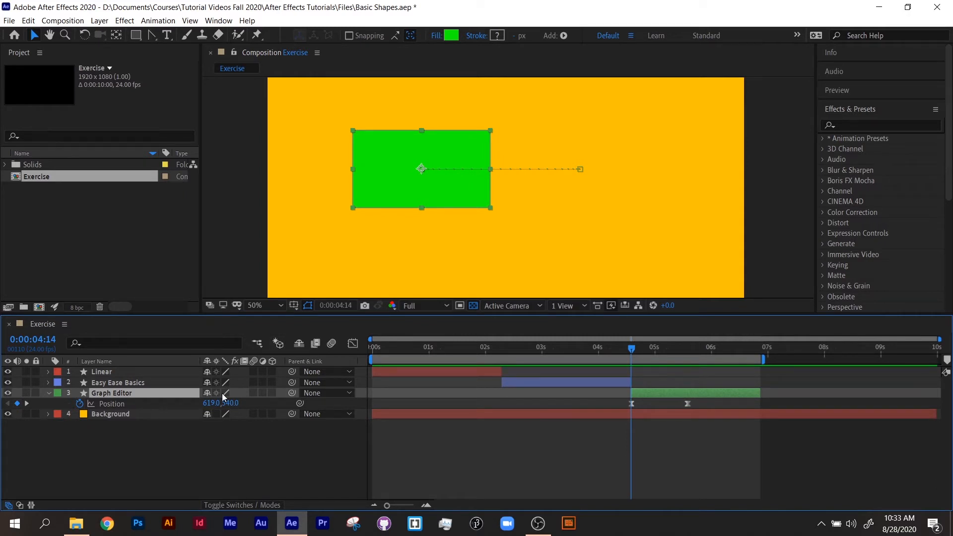
Open the Graph Editor view and display the Position curve of the Graph Editor layer
{"action": "left_click", "coordinate": [353, 344]}
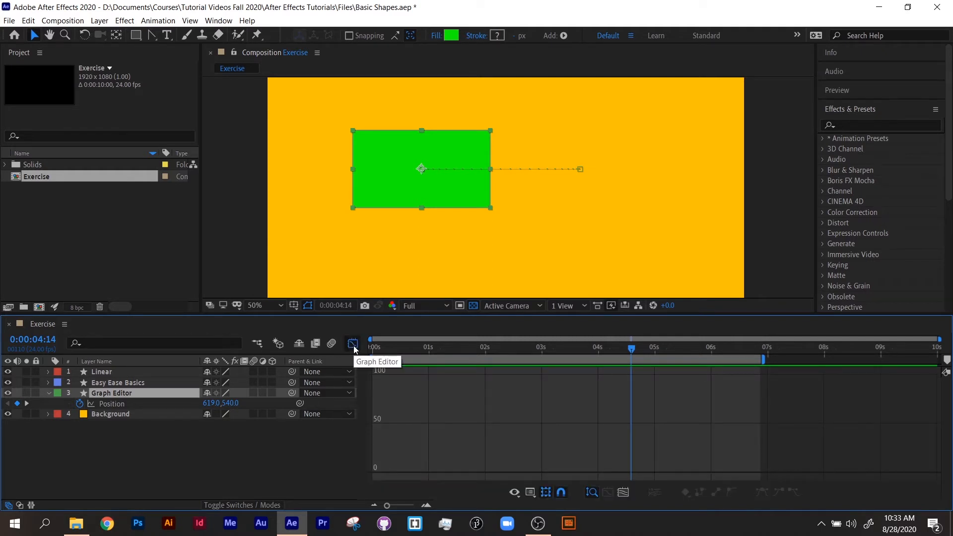
{"action": "left_click", "coordinate": [353, 345]}
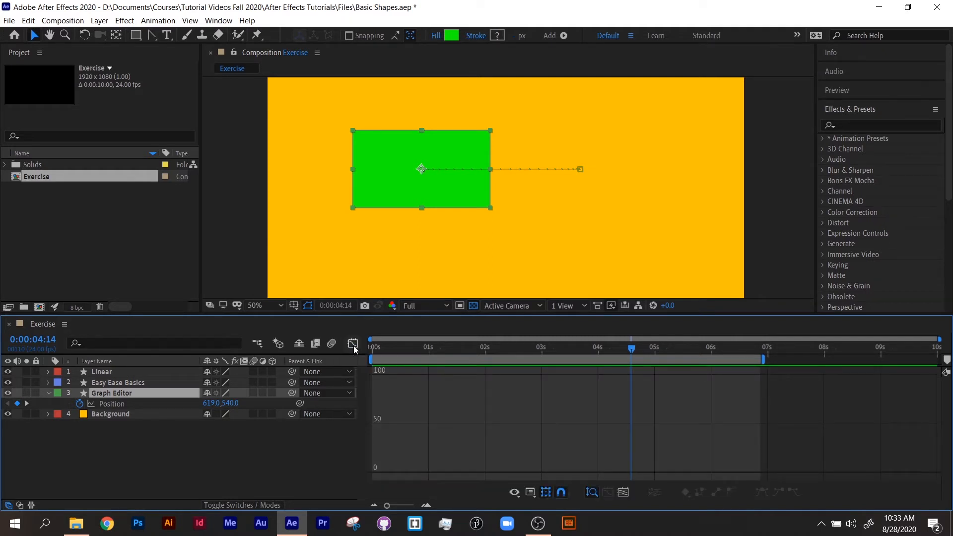
{"action": "left_click", "coordinate": [354, 347]}
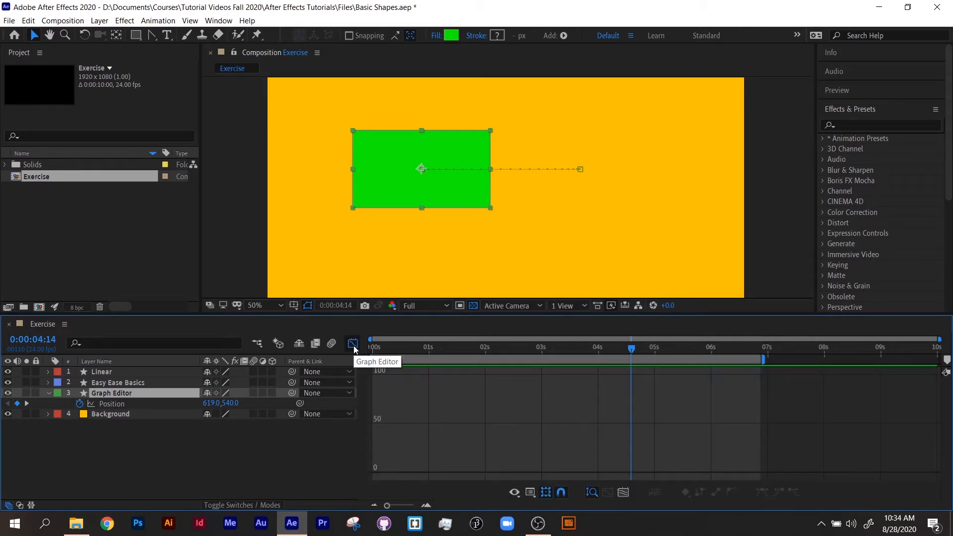
{"action": "left_click", "coordinate": [119, 405]}
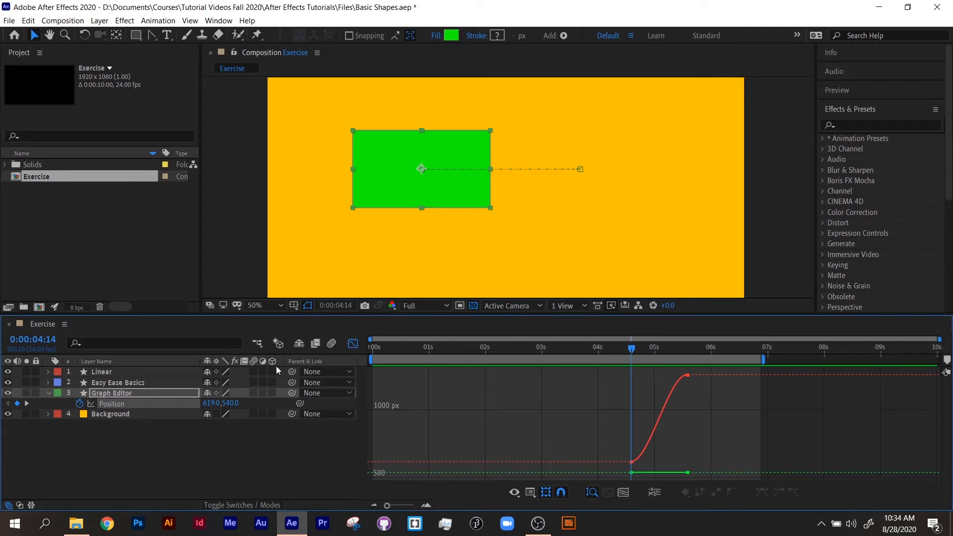
Compare the green square's Position keyframes with their value graph, scrubbing past the second keyframe
{"action": "left_click", "coordinate": [353, 343]}
{"action": "left_click_drag", "start_coordinate": [715, 399], "coordinate": [621, 410]}
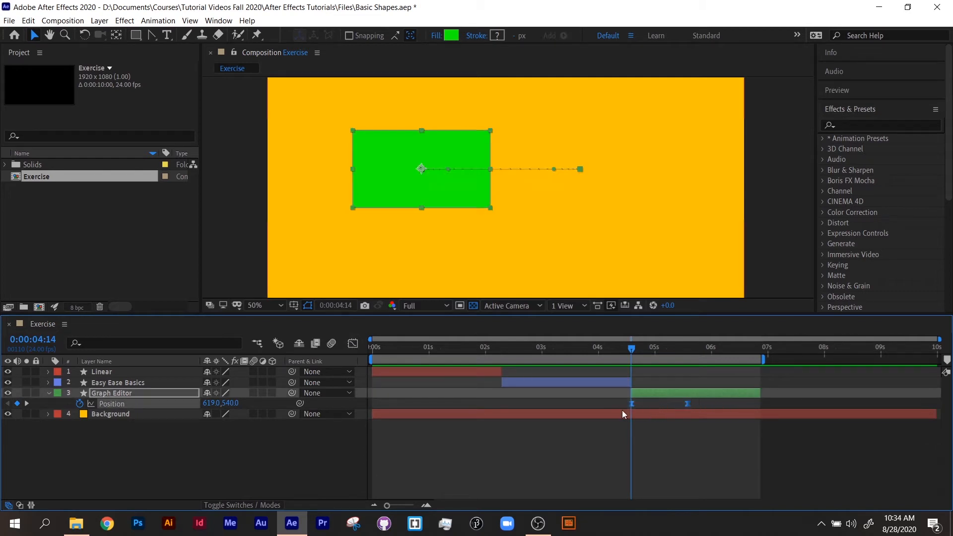
{"action": "left_click", "coordinate": [354, 347]}
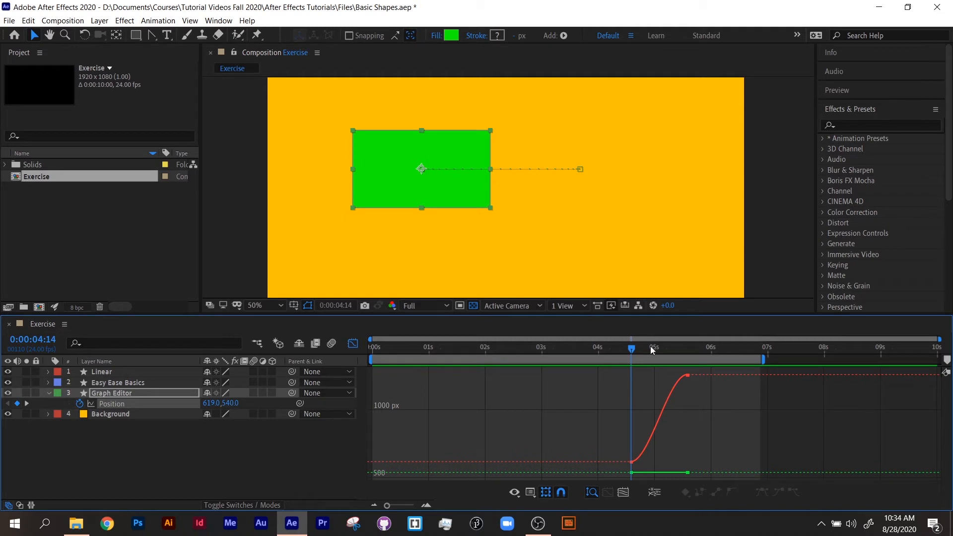
{"action": "mouse_move", "coordinate": [652, 349]}
{"action": "left_mouse_down"}
{"action": "mouse_move", "coordinate": [680, 352]}
{"action": "mouse_move", "coordinate": [667, 352]}
{"action": "left_mouse_up"}
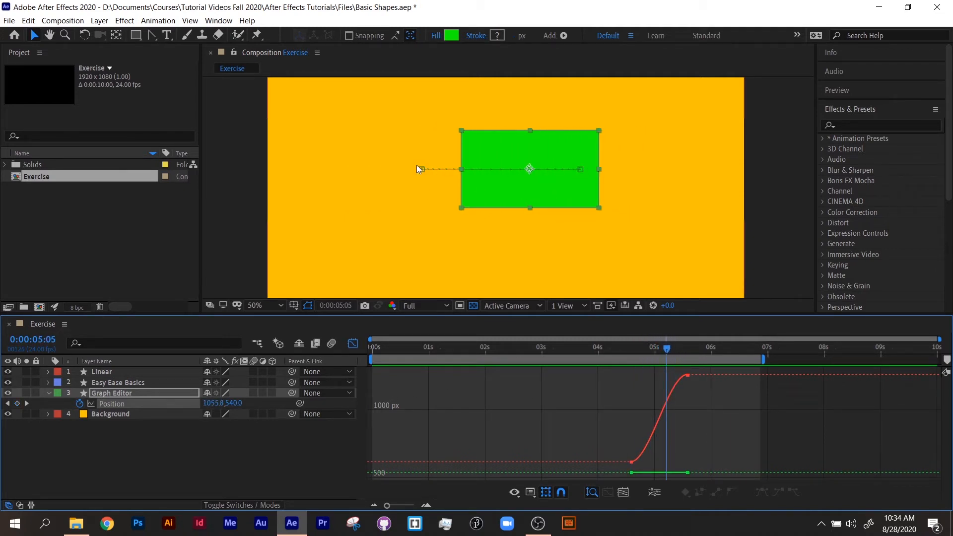
{"action": "left_click_drag", "start_coordinate": [667, 350], "coordinate": [692, 351]}
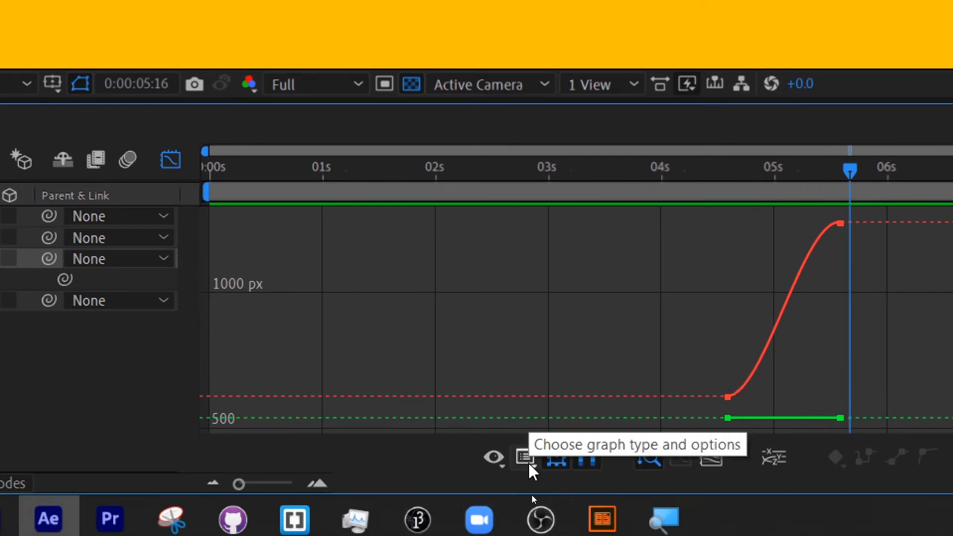
Switch the Position graph type to Edit Speed Graph and examine the curve near the second keyframe
{"action": "left_click", "coordinate": [528, 461]}
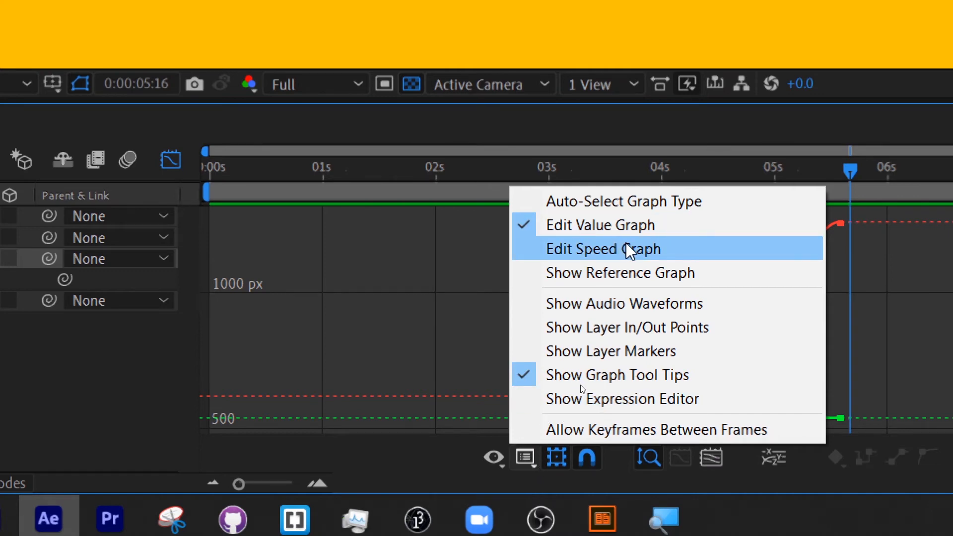
{"action": "left_click", "coordinate": [880, 322]}
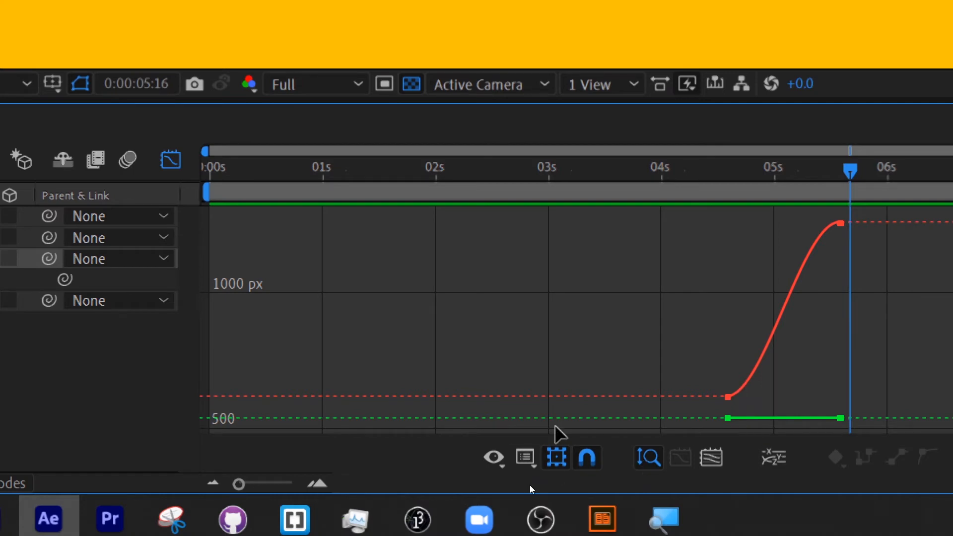
{"action": "left_click", "coordinate": [525, 456]}
{"action": "left_click", "coordinate": [620, 247]}
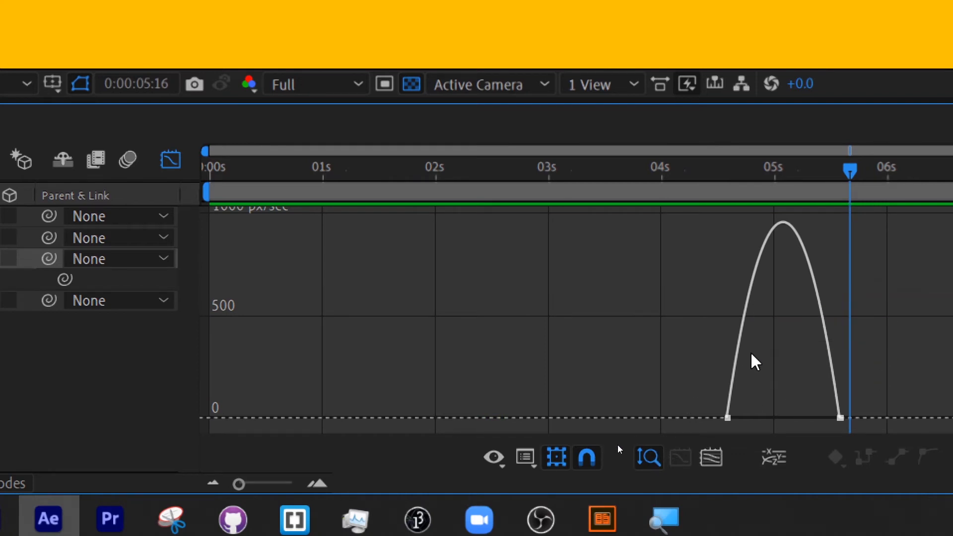
{"action": "mouse_move", "coordinate": [843, 171]}
{"action": "left_mouse_down"}
{"action": "mouse_move", "coordinate": [726, 187]}
{"action": "mouse_move", "coordinate": [842, 190]}
{"action": "mouse_move", "coordinate": [837, 177]}
{"action": "left_mouse_up"}
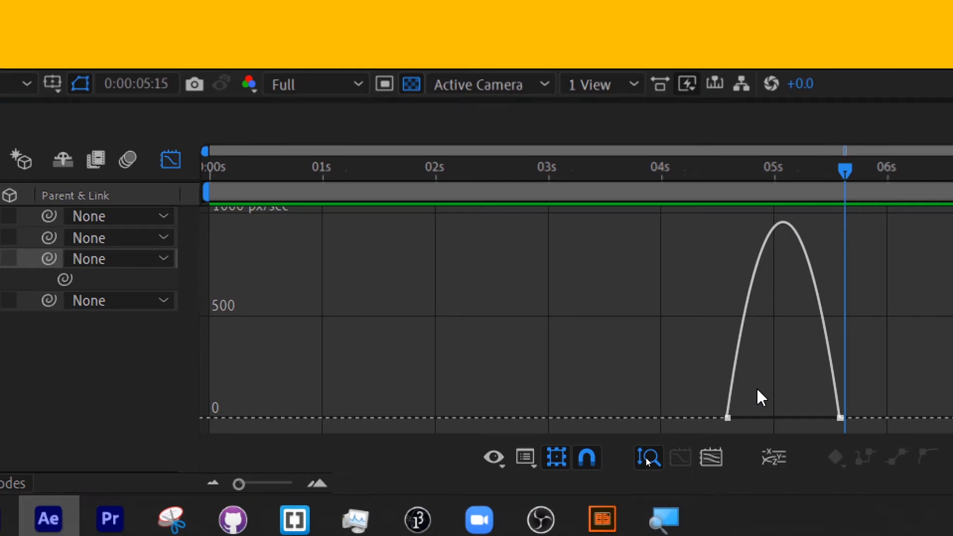
{"action": "key", "text": "super"}
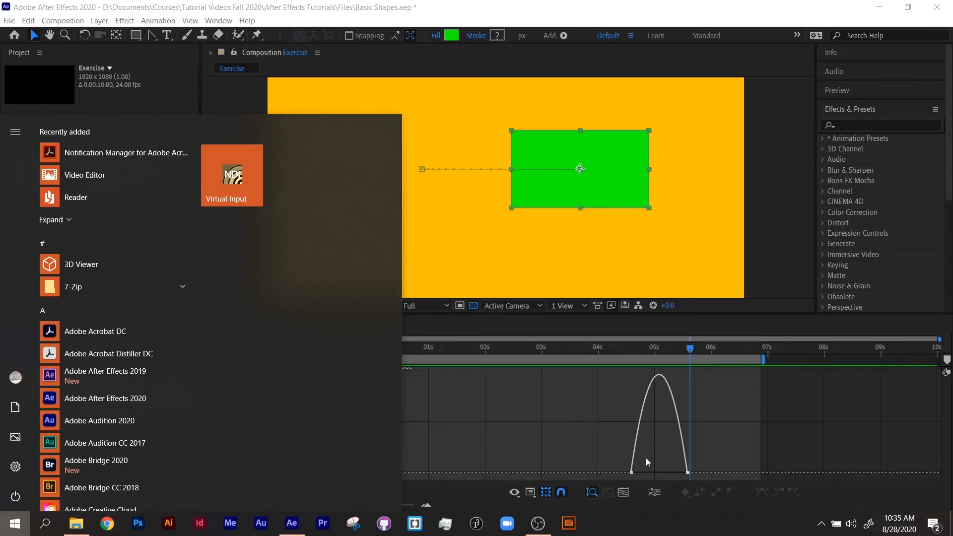
{"action": "left_click", "coordinate": [615, 401]}
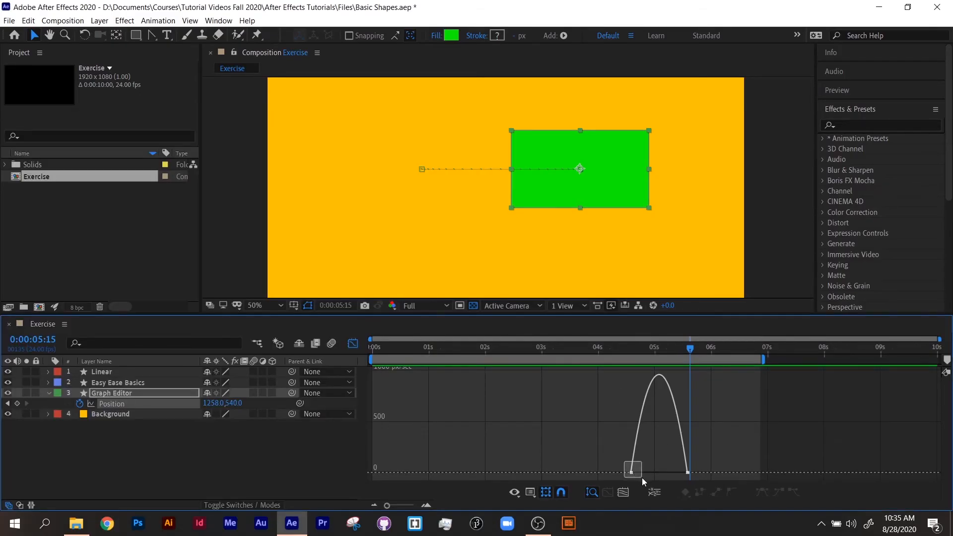
Lengthen the first keyframe's influence handle so the speed curve peaks near the second keyframe, and return to the layer bar view
{"action": "mouse_move", "coordinate": [642, 477]}
{"action": "left_mouse_down"}
{"action": "mouse_move", "coordinate": [669, 476]}
{"action": "mouse_move", "coordinate": [660, 476]}
{"action": "left_mouse_up"}
{"action": "left_click_drag", "start_coordinate": [638, 350], "coordinate": [616, 354]}
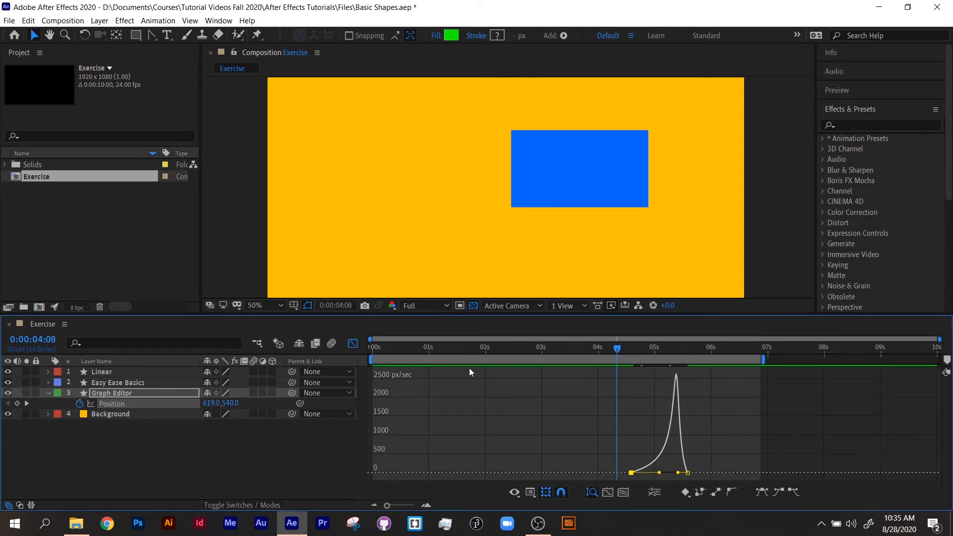
{"action": "left_click", "coordinate": [353, 343]}
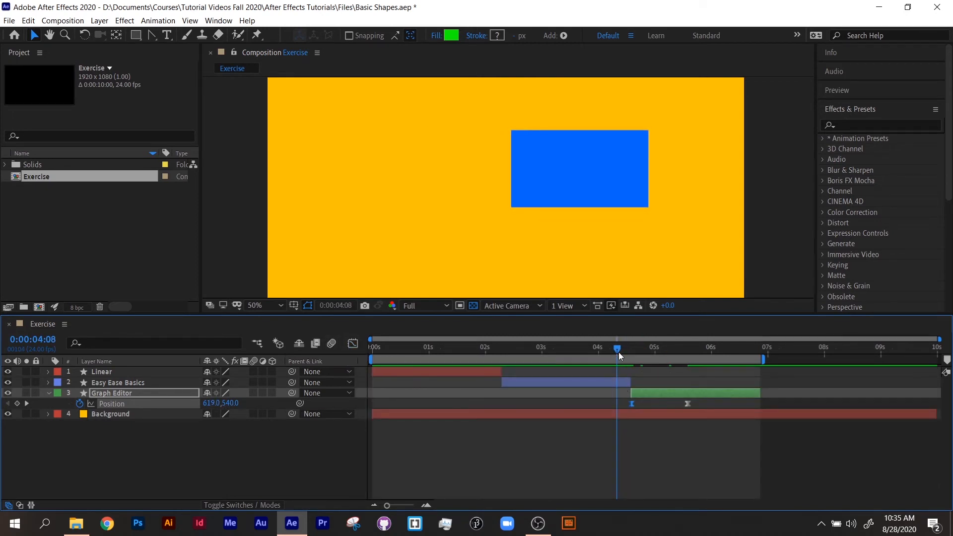
Start the work area at the green layer's first keyframe, 0:00:04:14, and preview its movement
{"action": "left_click_drag", "start_coordinate": [618, 352], "coordinate": [631, 350]}
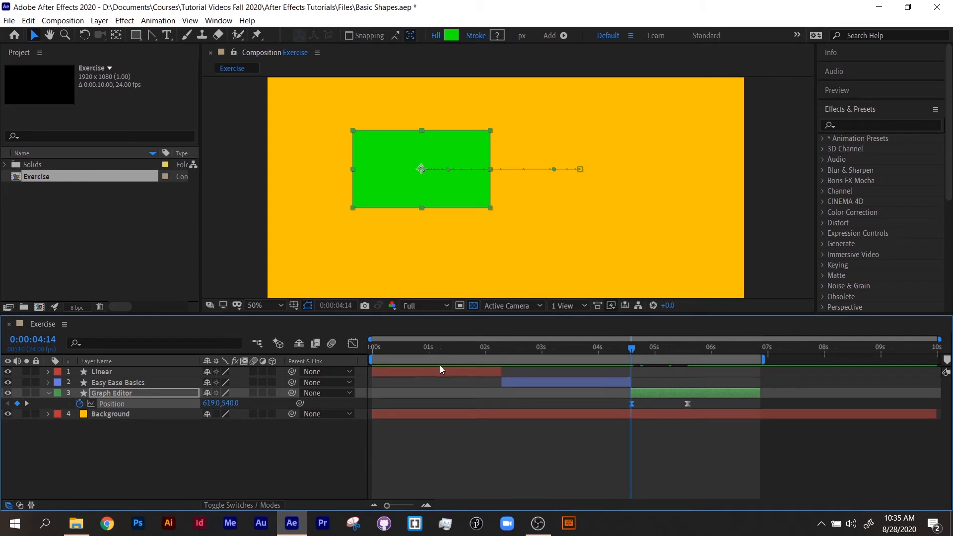
{"action": "key", "text": "b"}
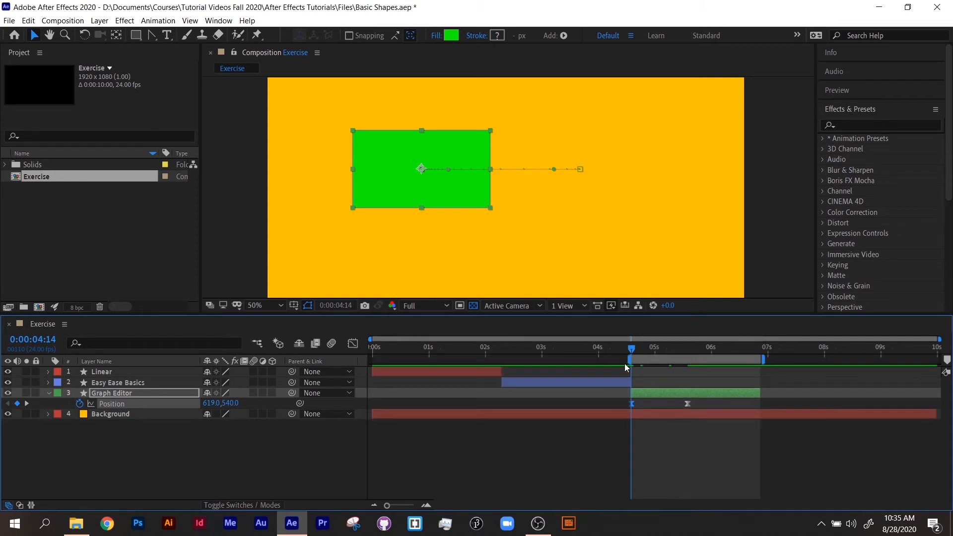
{"action": "key", "text": "space"}
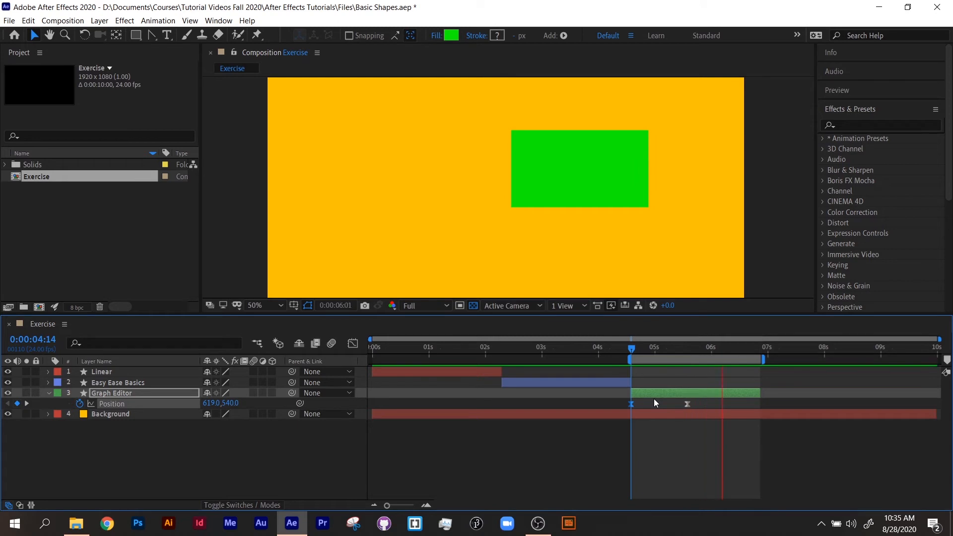
Sharpen the speed curve into a steep spike right at the second Position keyframe and preview the movement
{"action": "left_click", "coordinate": [353, 345]}
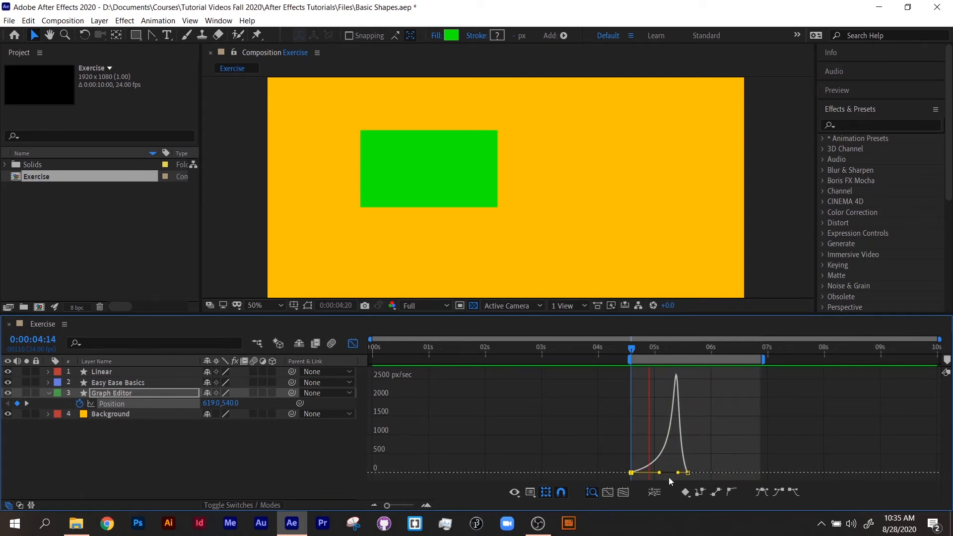
{"action": "key", "text": "space"}
{"action": "left_click_drag", "start_coordinate": [660, 473], "coordinate": [694, 473]}
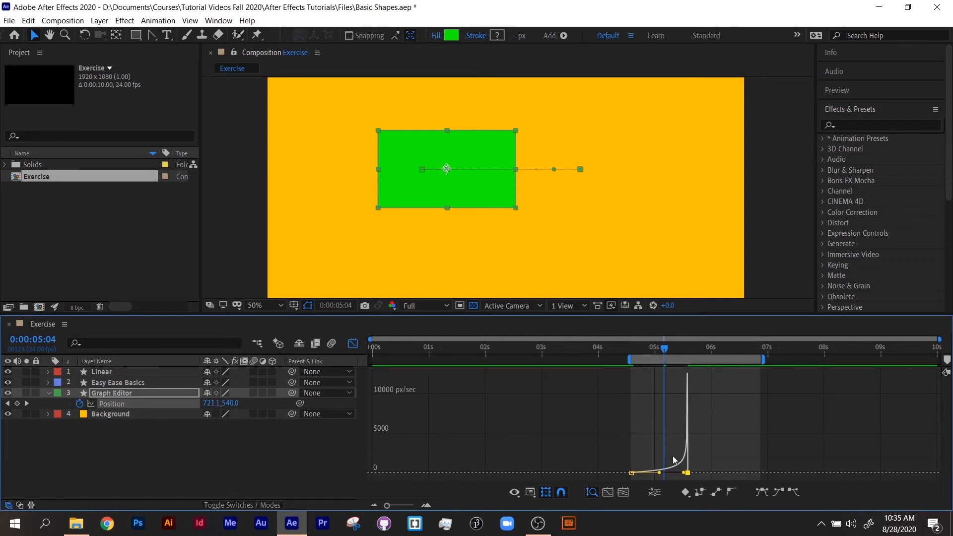
{"action": "left_click_drag", "start_coordinate": [661, 350], "coordinate": [631, 351]}
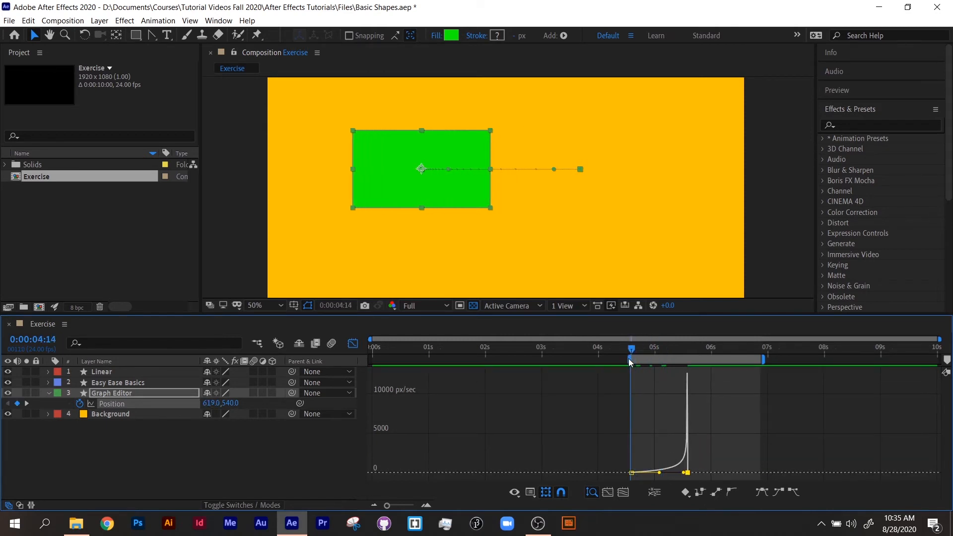
{"action": "left_click", "coordinate": [631, 472]}
{"action": "left_click_drag", "start_coordinate": [659, 473], "coordinate": [679, 469]}
{"action": "key", "text": "space"}
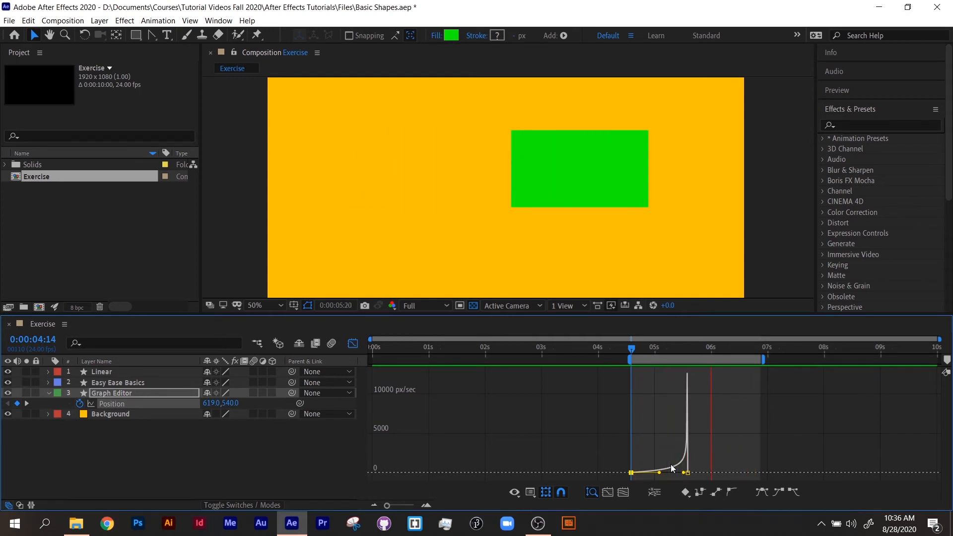
{"action": "key", "text": "space"}
Reshape the speed curve to peak just after the first keyframe and slow down gradually, and preview it
{"action": "mouse_move", "coordinate": [660, 473]}
{"action": "left_mouse_down"}
{"action": "mouse_move", "coordinate": [633, 472]}
{"action": "mouse_move", "coordinate": [678, 477]}
{"action": "left_mouse_up"}
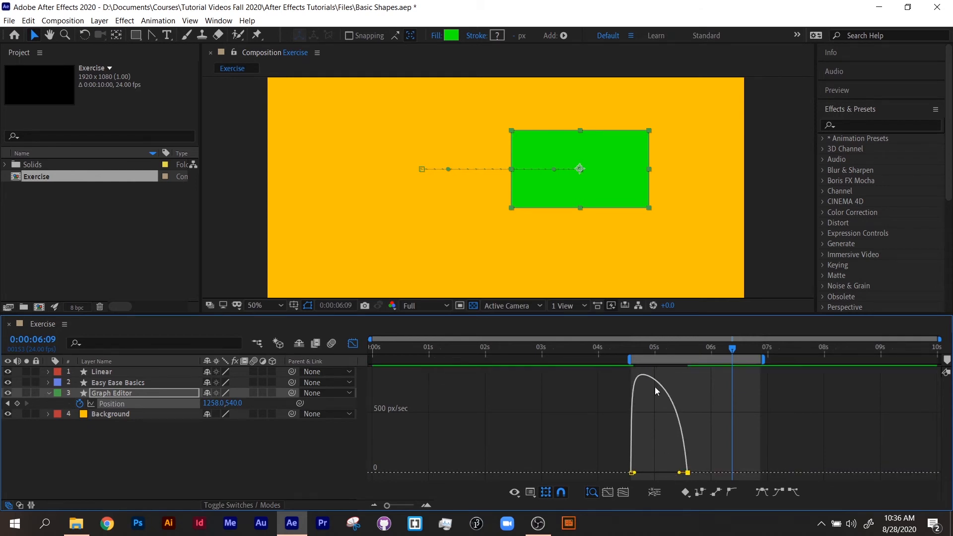
{"action": "mouse_move", "coordinate": [644, 341]}
{"action": "left_mouse_down"}
{"action": "mouse_move", "coordinate": [615, 341]}
{"action": "mouse_move", "coordinate": [633, 341]}
{"action": "left_mouse_up"}
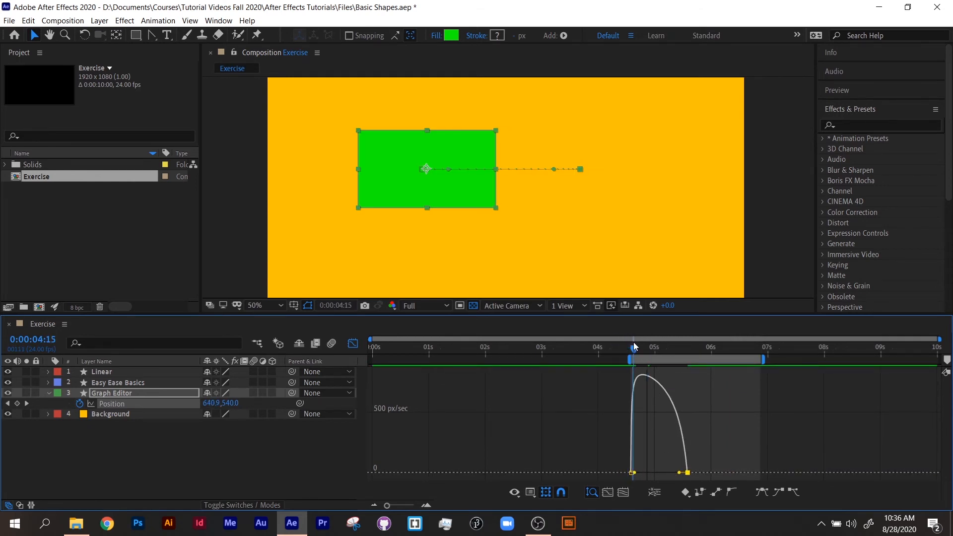
{"action": "key", "text": "space"}
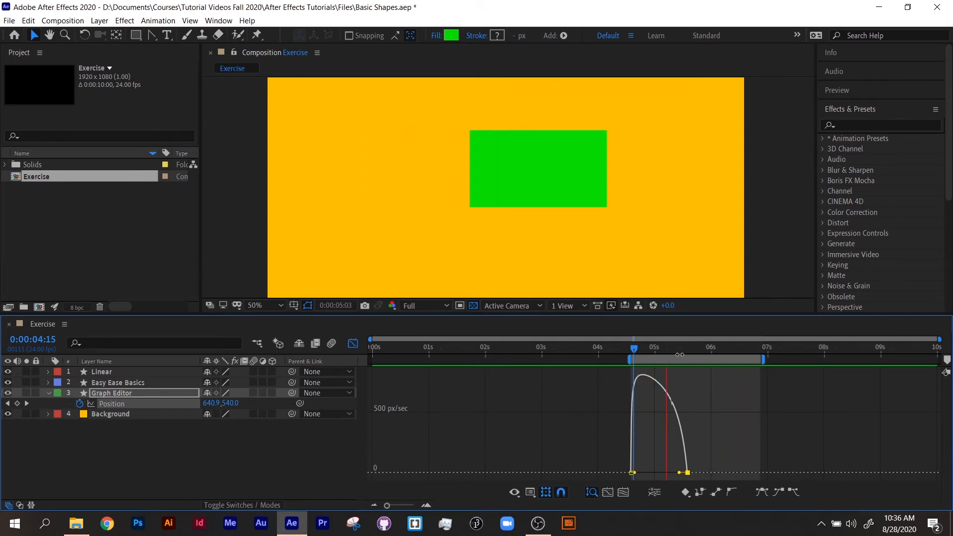
{"action": "key", "text": "space"}
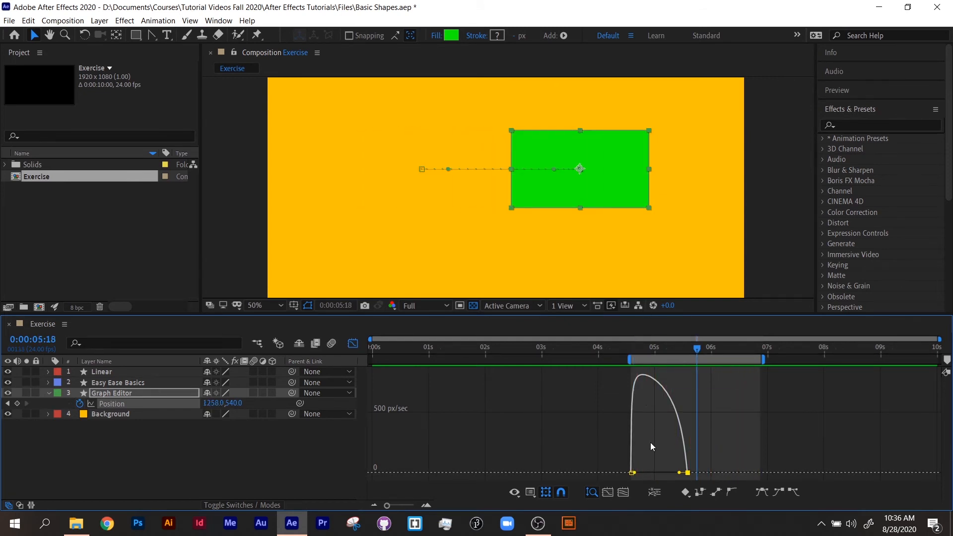
Reshape the green layer's Position speed curve to build gradually and peak just before the second keyframe, and preview the movement
{"action": "left_click_drag", "start_coordinate": [634, 475], "coordinate": [684, 473]}
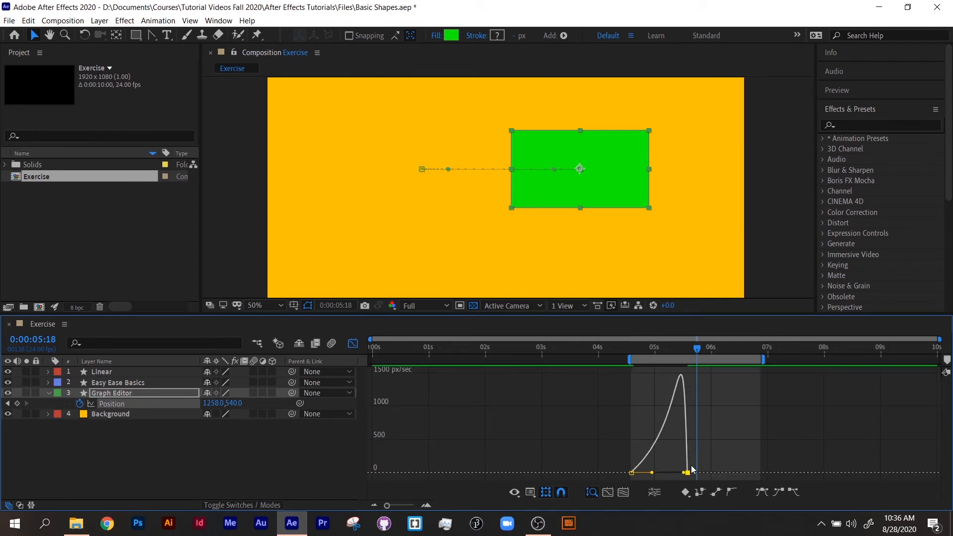
{"action": "key", "text": "space"}
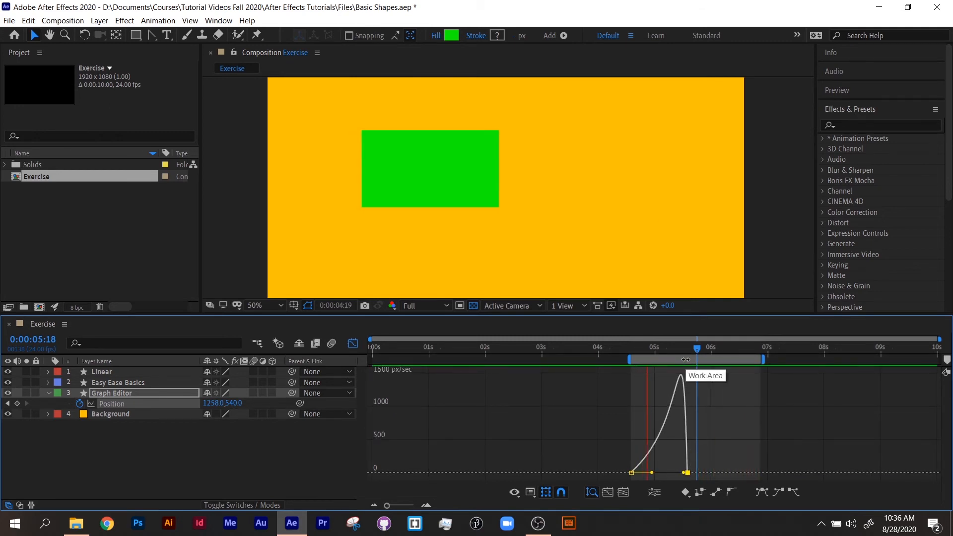
{"action": "key", "text": "space"}
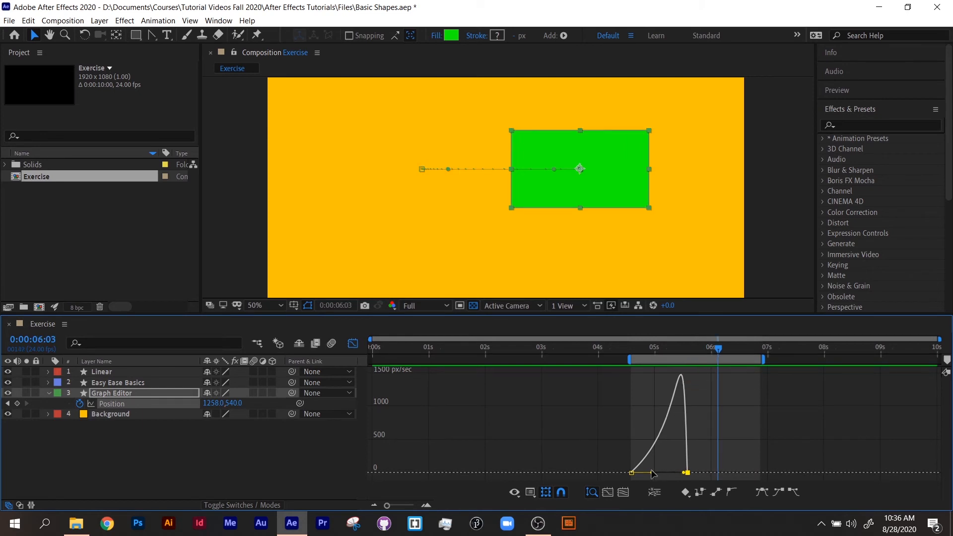
Lengthen both Position keyframes' influence handles to form a sharper spike near the second keyframe, and preview it from 0:00:04:14
{"action": "left_click_drag", "start_coordinate": [686, 473], "coordinate": [659, 473]}
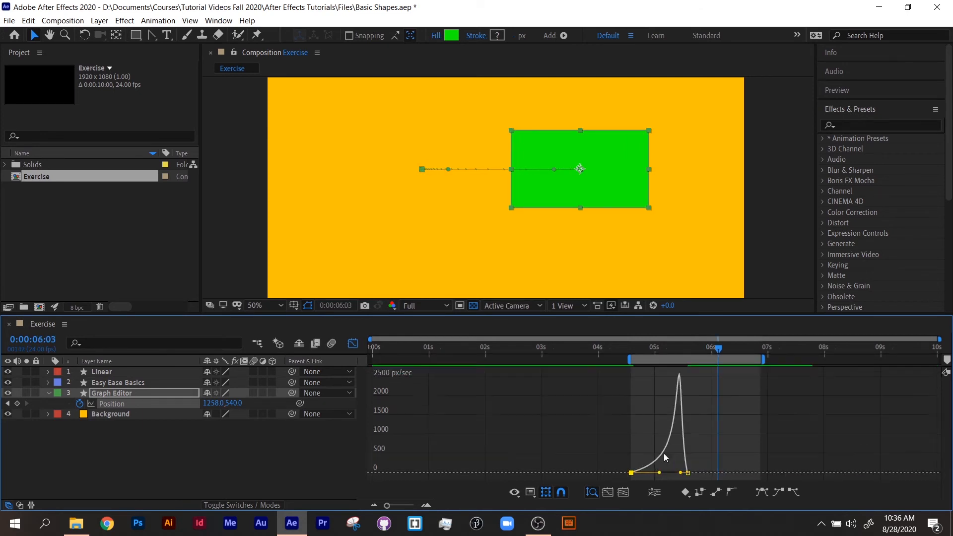
{"action": "left_click", "coordinate": [641, 349]}
{"action": "key", "text": "space"}
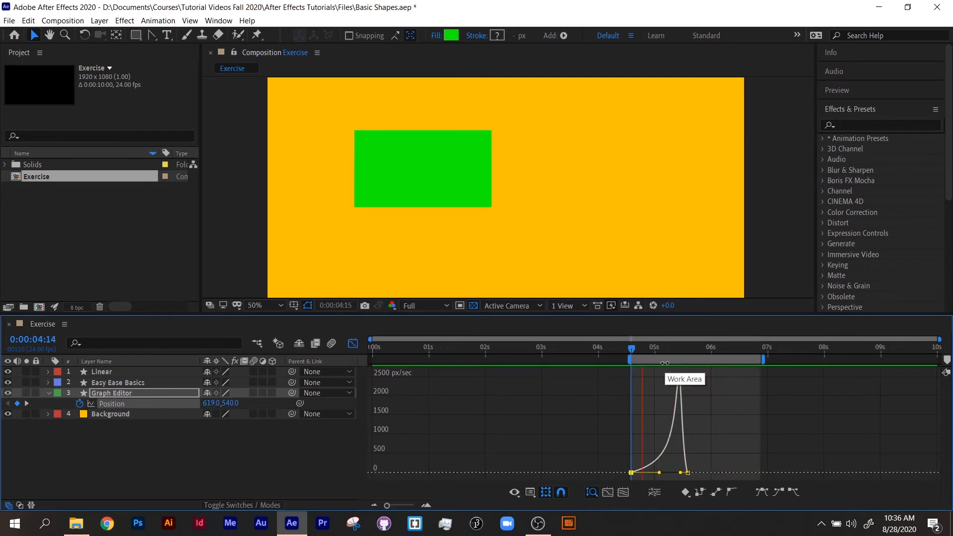
{"action": "key", "text": "space"}
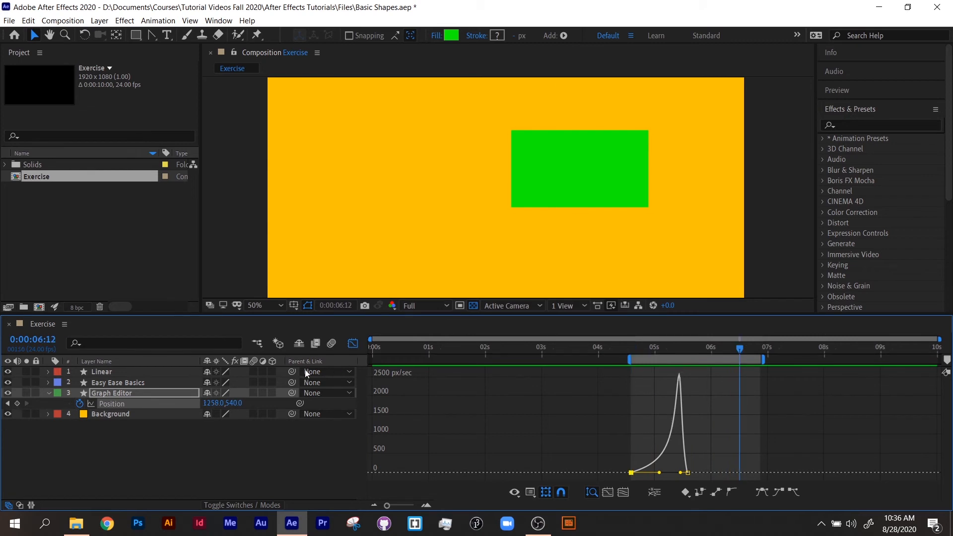
Return to the layer bar view, extend the work area from the composition start to the Graph Editor layer's end, and preview
{"action": "left_click", "coordinate": [353, 344]}
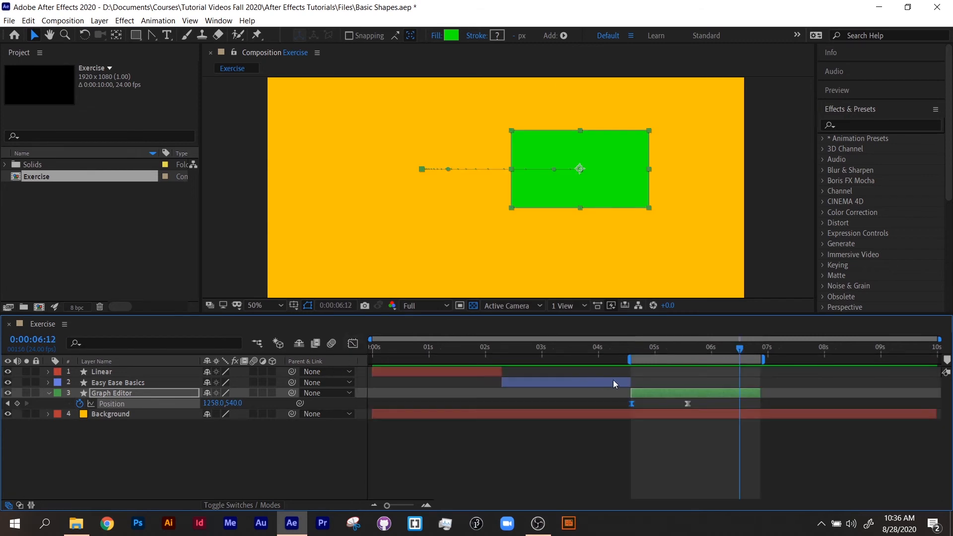
{"action": "left_click_drag", "start_coordinate": [627, 361], "coordinate": [368, 361]}
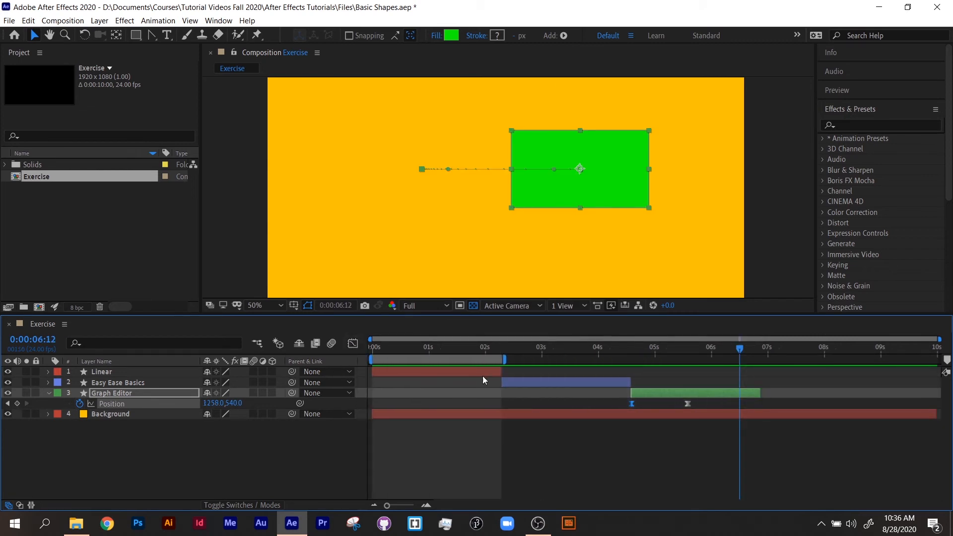
{"action": "left_click_drag", "start_coordinate": [504, 356], "coordinate": [768, 369]}
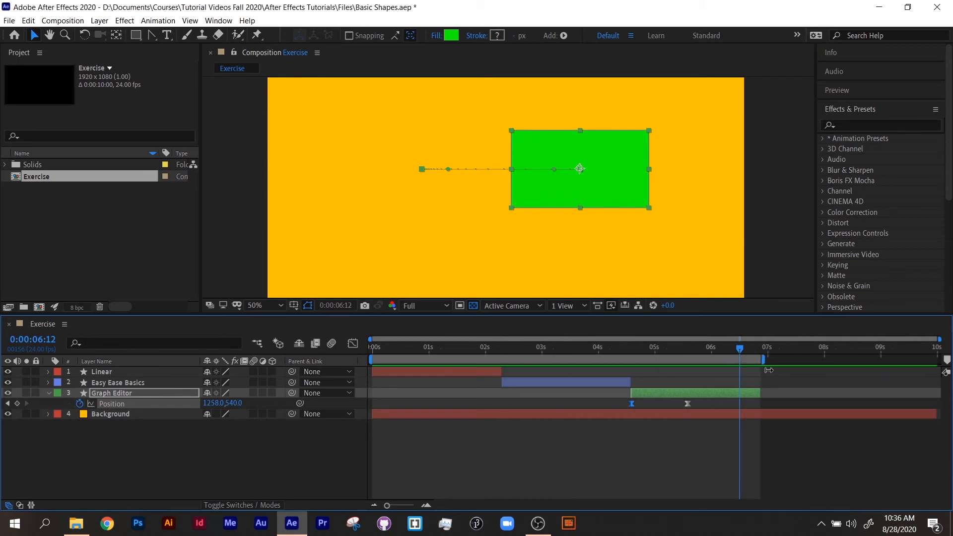
{"action": "key", "text": "space"}
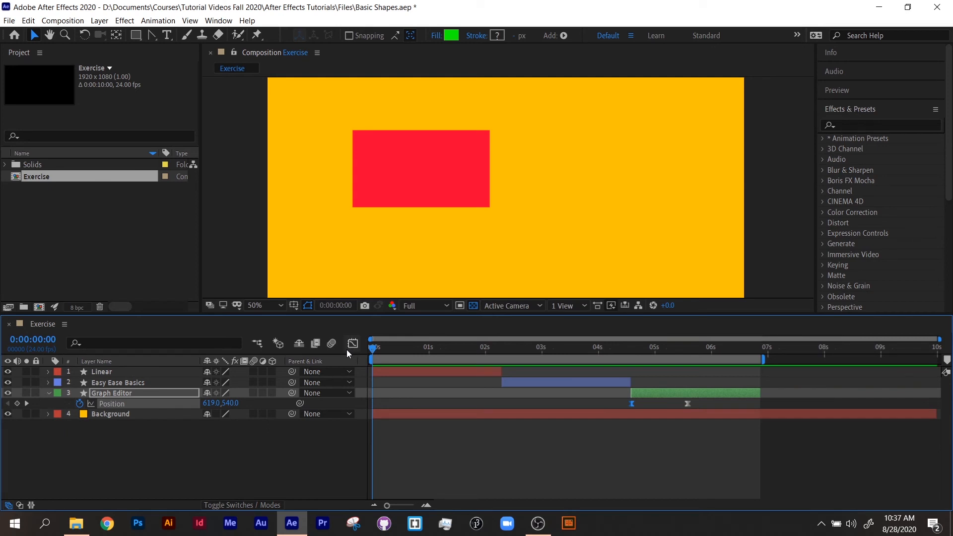
Collapse the Graph Editor layer's properties, save the project, and deselect all layers
{"action": "left_click", "coordinate": [48, 393]}
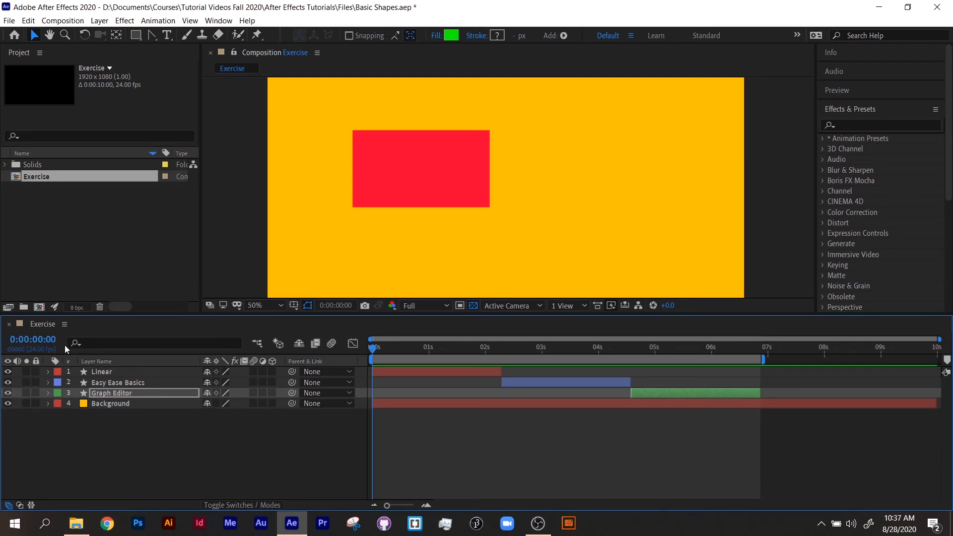
{"action": "key", "text": "ctrl+s"}
{"action": "left_click", "coordinate": [136, 457]}
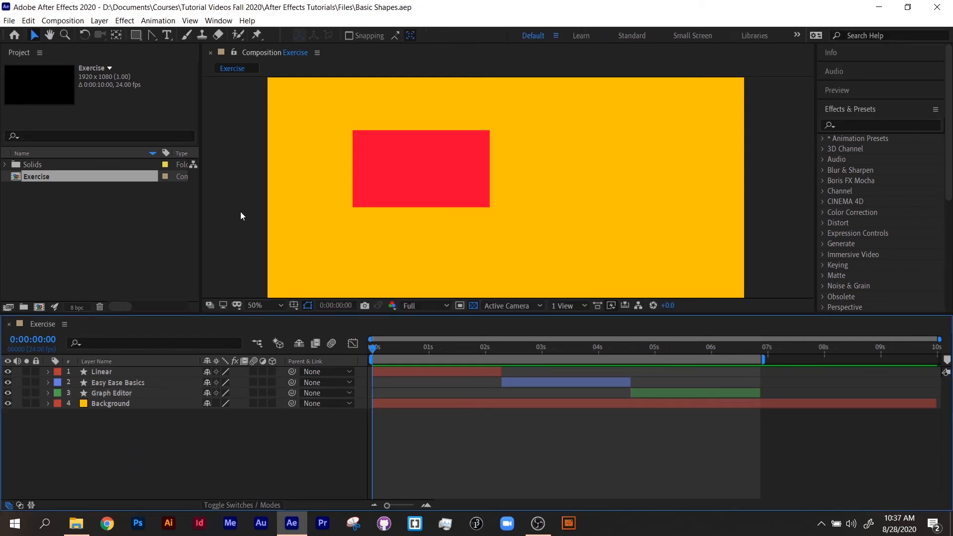
Hide the Linear, Easy Ease Basics and Graph Editor layers, and draw a green circle with an 8 px white stroke using the Ellipse tool
{"action": "left_click_drag", "start_coordinate": [138, 36], "coordinate": [165, 59]}
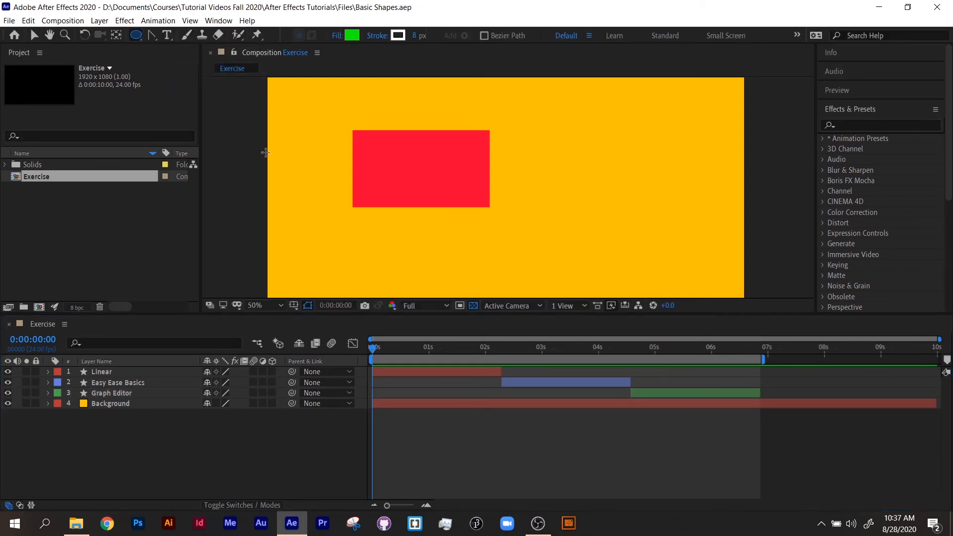
{"action": "left_click_drag", "start_coordinate": [7, 372], "coordinate": [8, 392]}
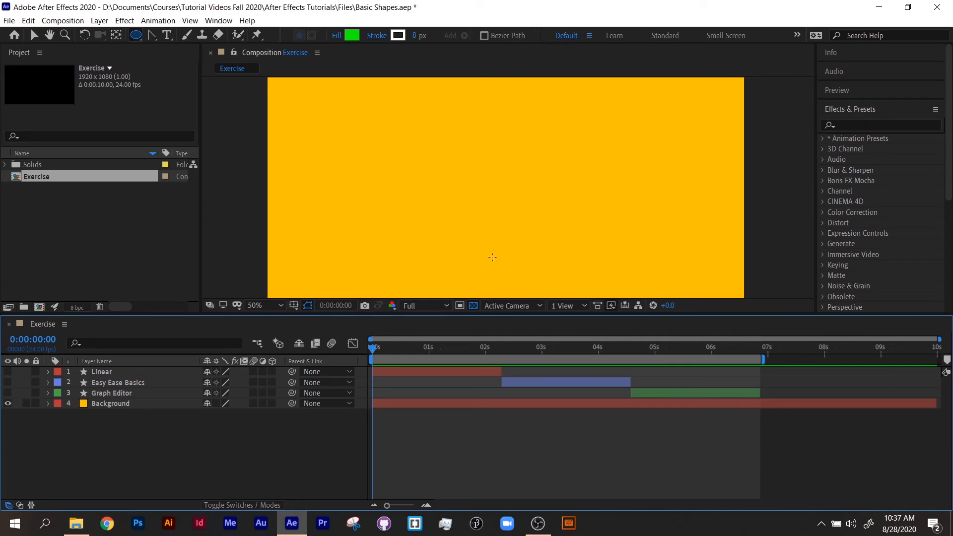
{"action": "left_click_drag", "start_coordinate": [484, 169], "coordinate": [566, 253]}
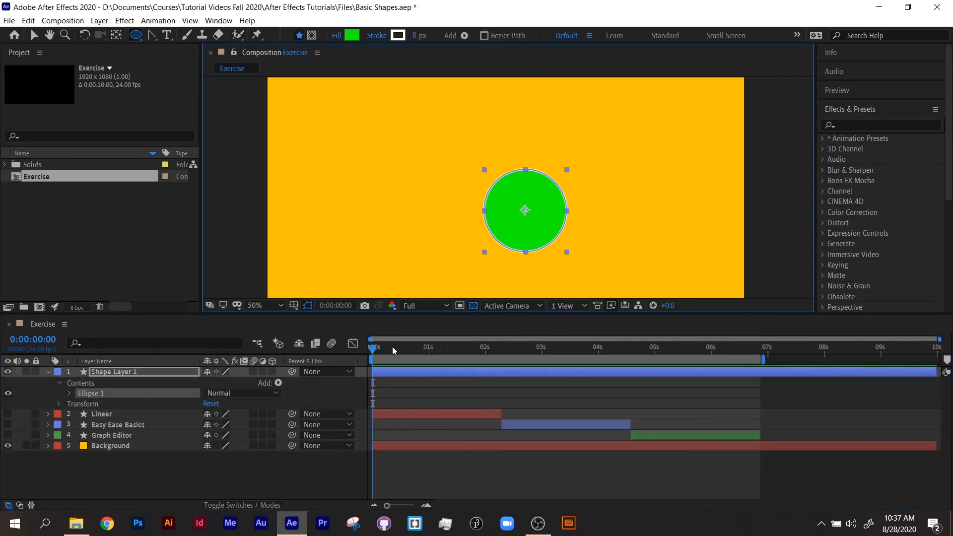
Trim Shape Layer 1 to end at 0:00:02:07 and place its first Scale keyframe at 0:00:00:00
{"action": "left_click_drag", "start_coordinate": [401, 348], "coordinate": [502, 353]}
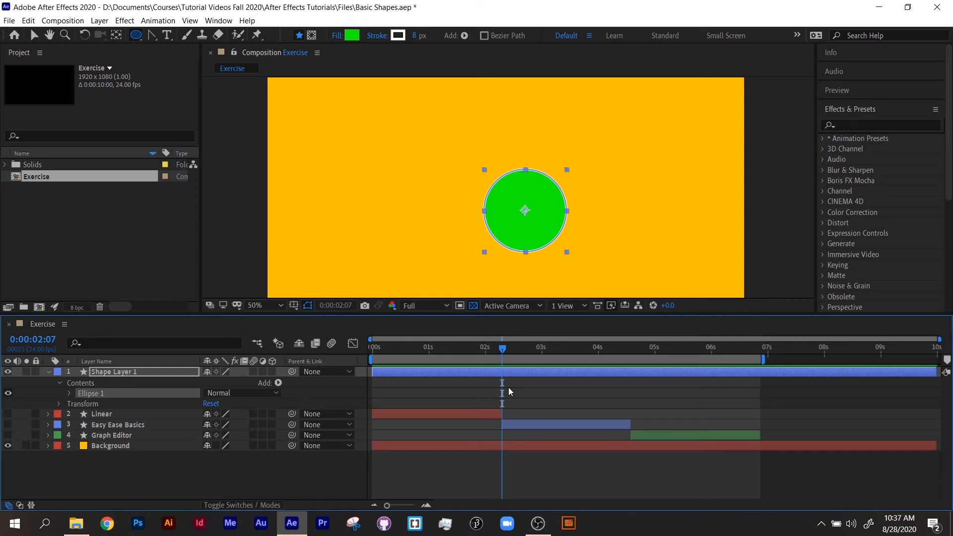
{"action": "key", "text": "alt+bracketright"}
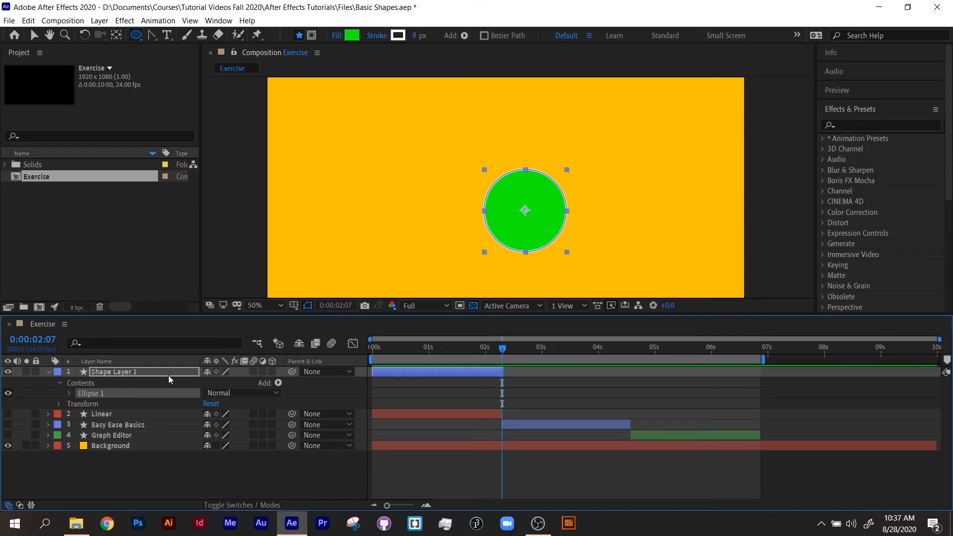
{"action": "left_click", "coordinate": [132, 373]}
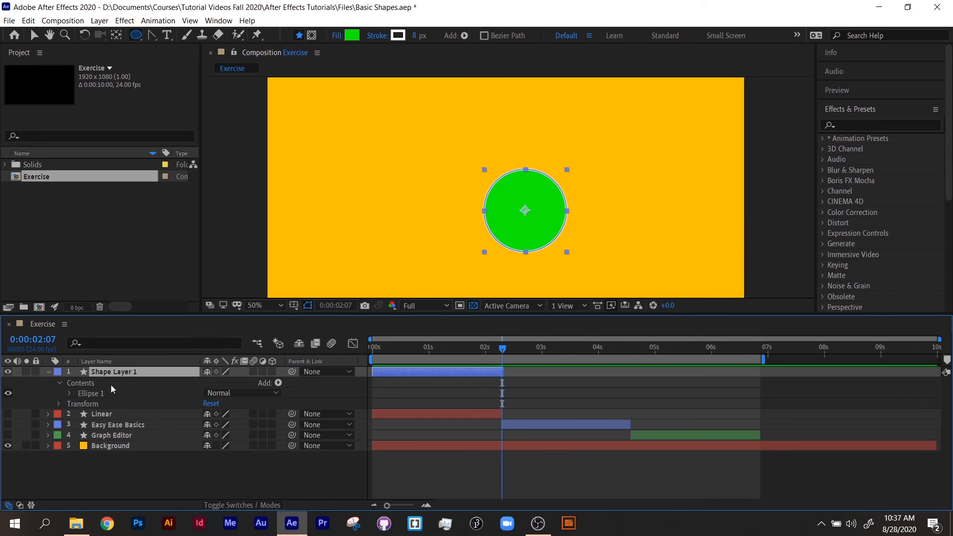
{"action": "key", "text": "s"}
{"action": "left_click", "coordinate": [79, 383]}
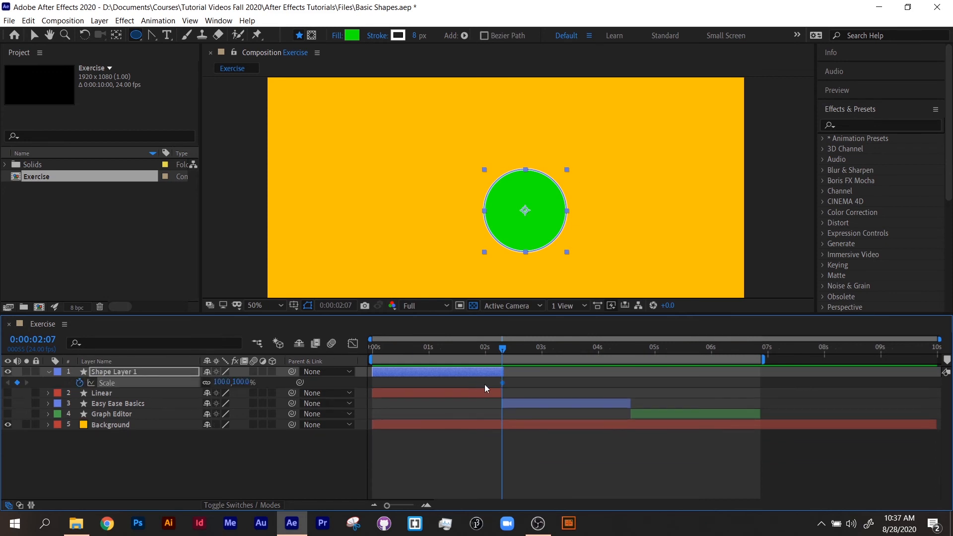
{"action": "left_click_drag", "start_coordinate": [501, 383], "coordinate": [368, 392]}
Set the circle's Scale to 0% at the 0:00:00:00 keyframe
{"action": "left_click", "coordinate": [368, 350]}
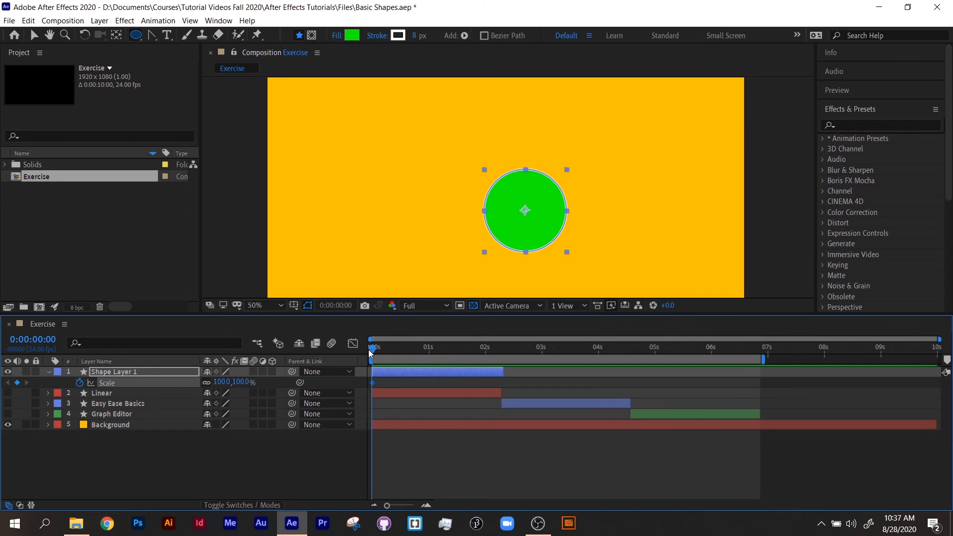
{"action": "left_click_drag", "start_coordinate": [237, 382], "coordinate": [34, 388]}
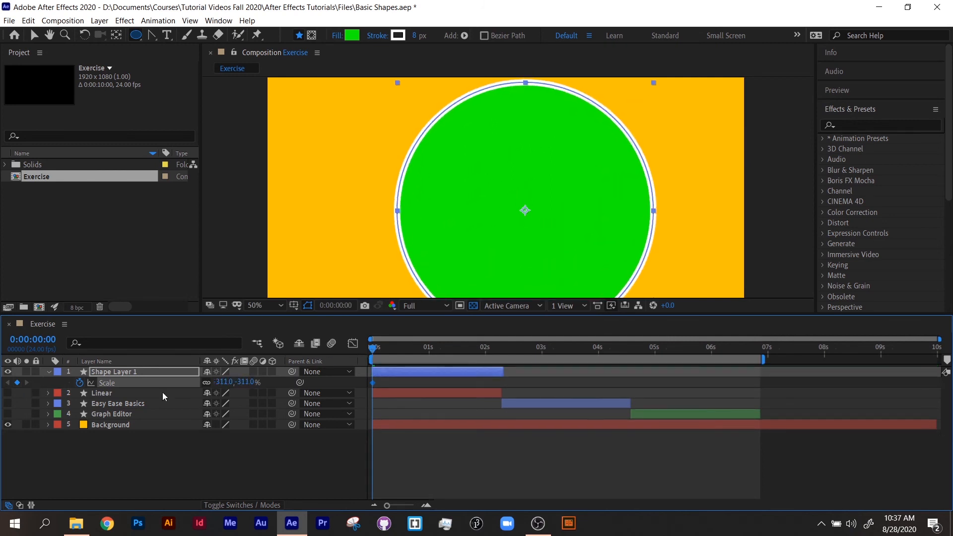
{"action": "left_click", "coordinate": [245, 382]}
{"action": "type", "text": "0"}
{"action": "key", "text": "Return"}
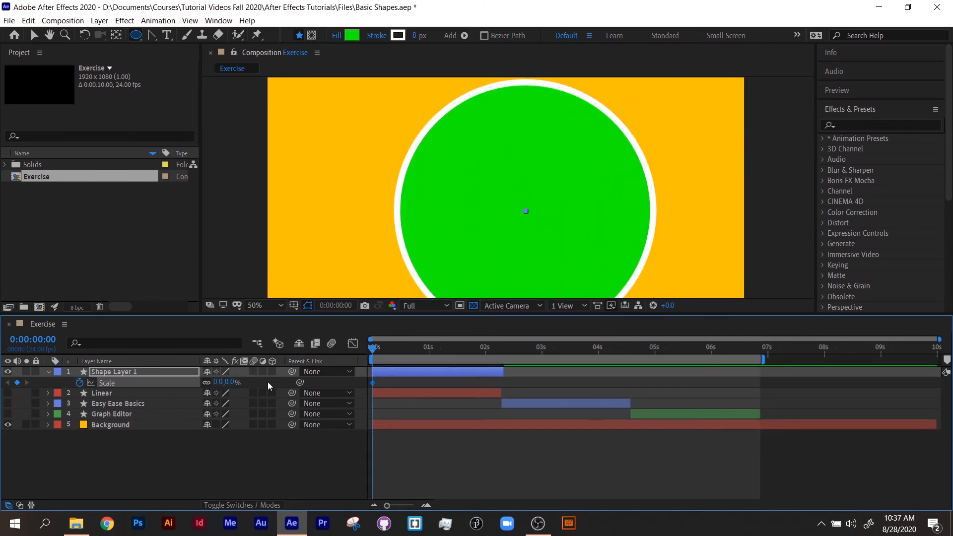
Add a Scale keyframe of 100% at 0:00:00:12
{"action": "left_click_drag", "start_coordinate": [381, 355], "coordinate": [401, 346]}
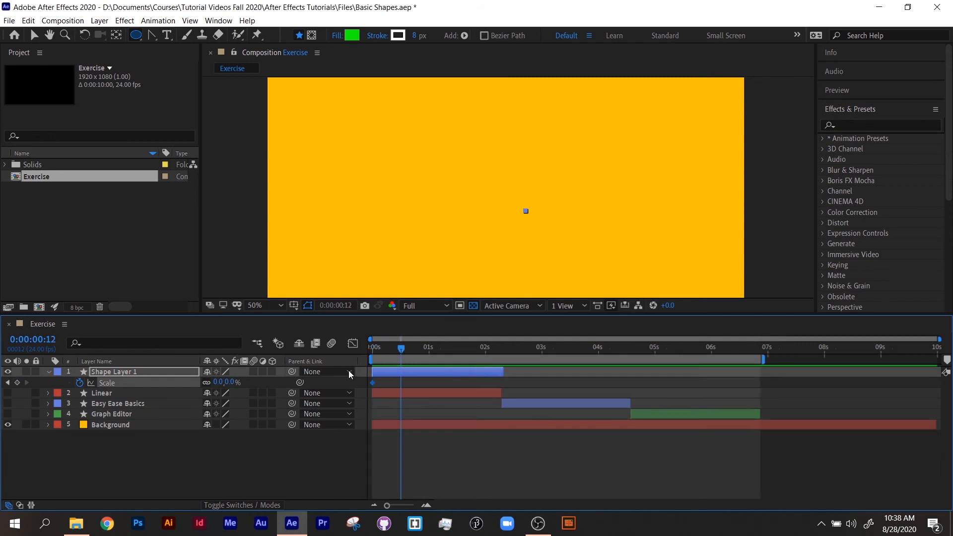
{"action": "left_click", "coordinate": [232, 382]}
{"action": "type", "text": "100"}
{"action": "key", "text": "Return"}
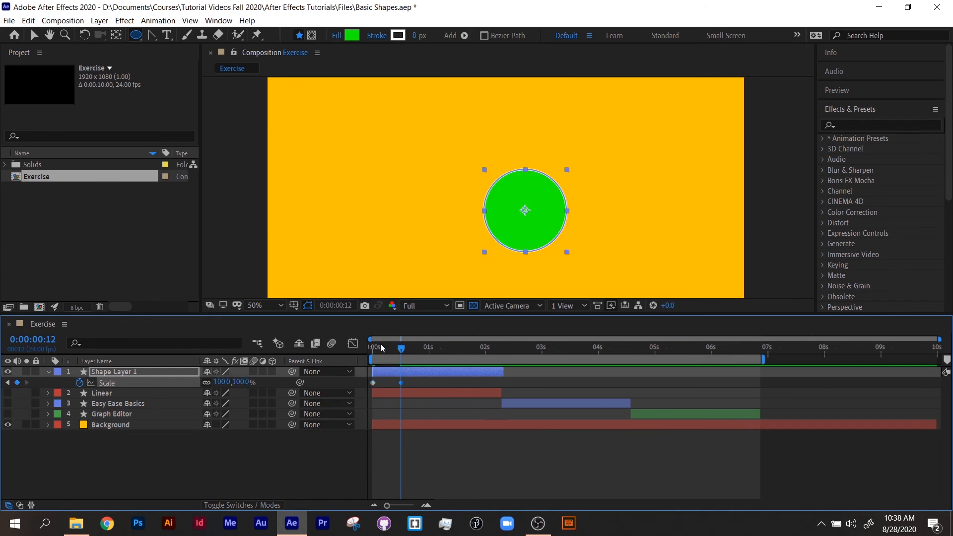
Preview the circle's growth from the start and add a Scale keyframe of 75% at 0:00:00:23
{"action": "left_click_drag", "start_coordinate": [380, 346], "coordinate": [370, 348]}
{"action": "key", "text": "space"}
{"action": "left_click", "coordinate": [246, 382]}
{"action": "type", "text": "75"}
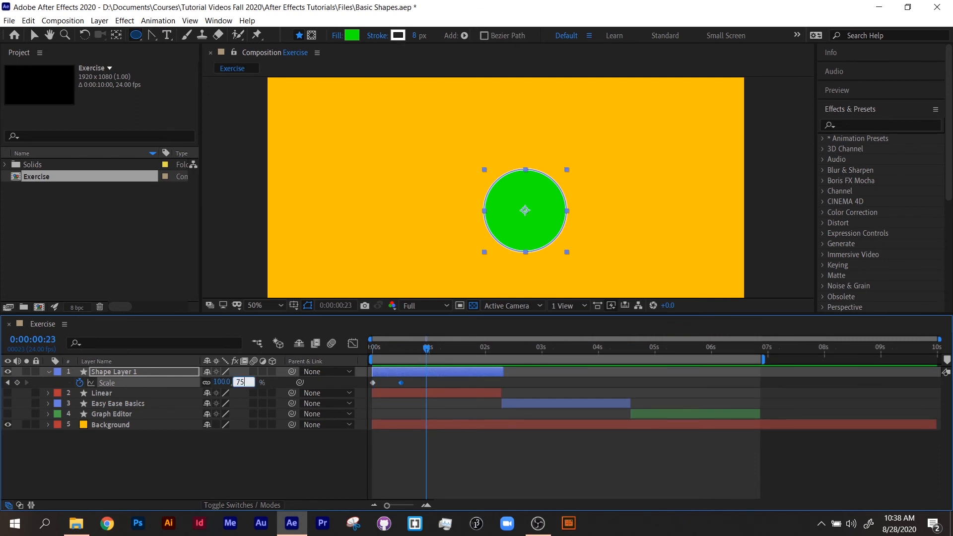
{"action": "key", "text": "Return"}
Apply Easy Ease to all three of the circle's Scale keyframes and preview the animation from the start
{"action": "left_click_drag", "start_coordinate": [394, 347], "coordinate": [372, 349]}
{"action": "key", "text": "Caps_Lock"}
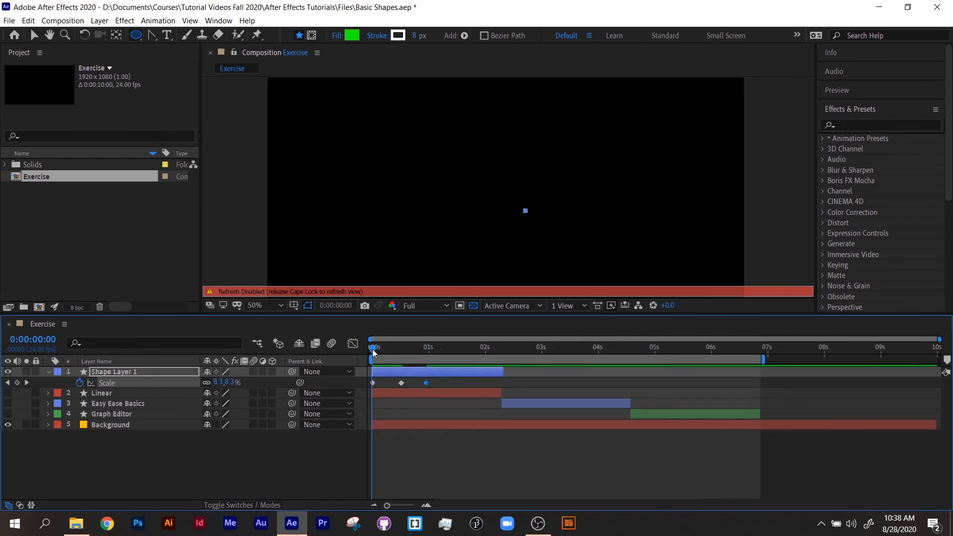
{"action": "key", "text": "Caps_Lock"}
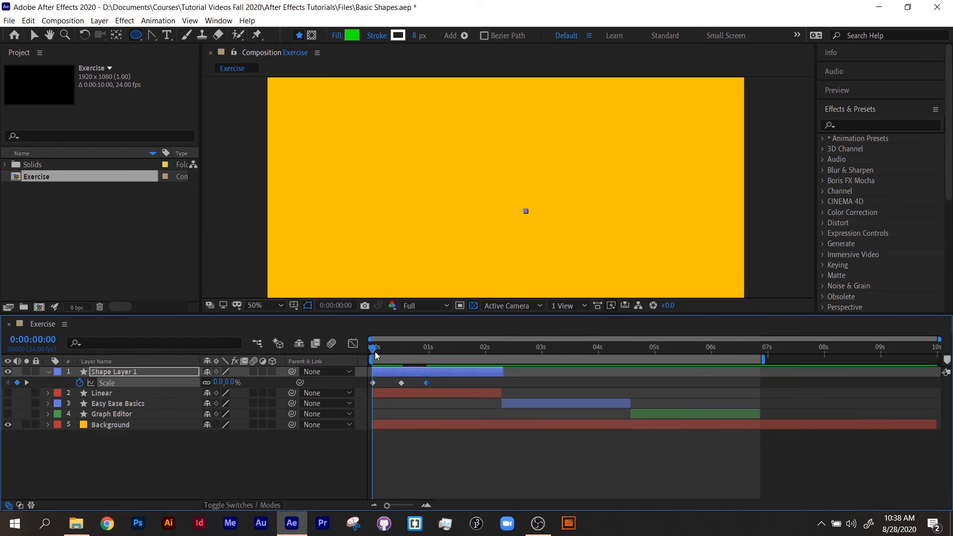
{"action": "left_click_drag", "start_coordinate": [435, 382], "coordinate": [376, 383]}
{"action": "key", "text": "F9"}
{"action": "key", "text": "space"}
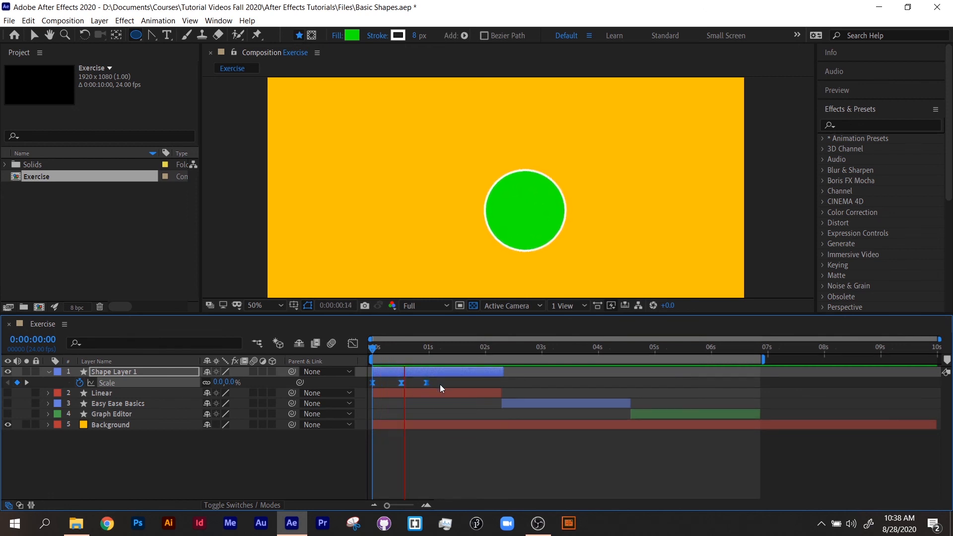
{"action": "key", "text": "space"}
{"action": "left_click", "coordinate": [367, 350]}
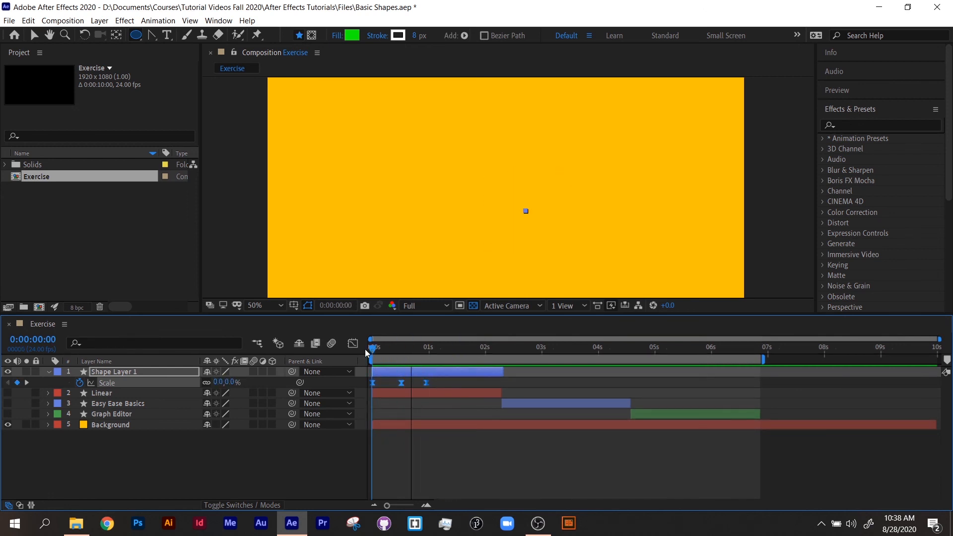
{"action": "key", "text": "space"}
{"action": "key", "text": "space"}
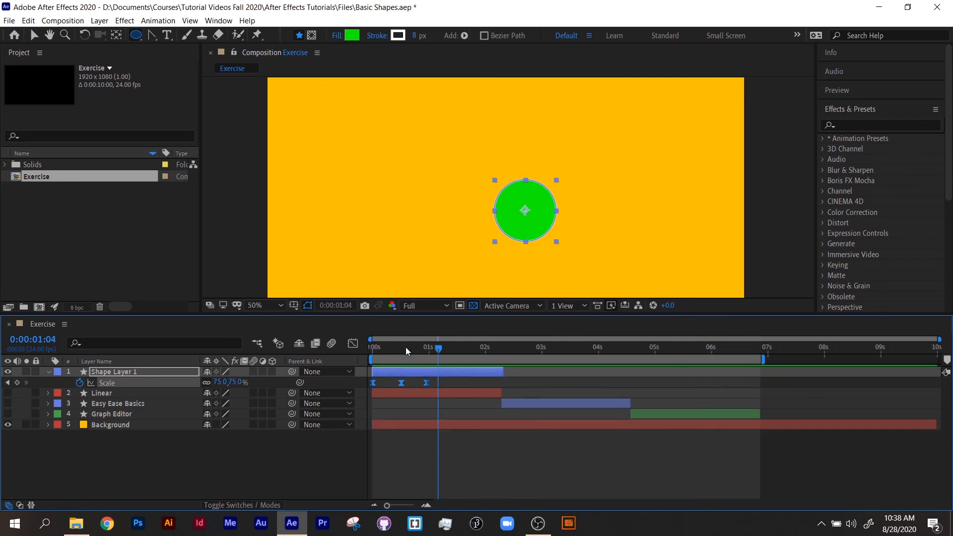
Open the circle's Scale speed graph and lengthen the middle keyframe's incoming influence handle so the speed peaks early
{"action": "left_click", "coordinate": [352, 344]}
{"action": "left_click", "coordinate": [530, 492]}
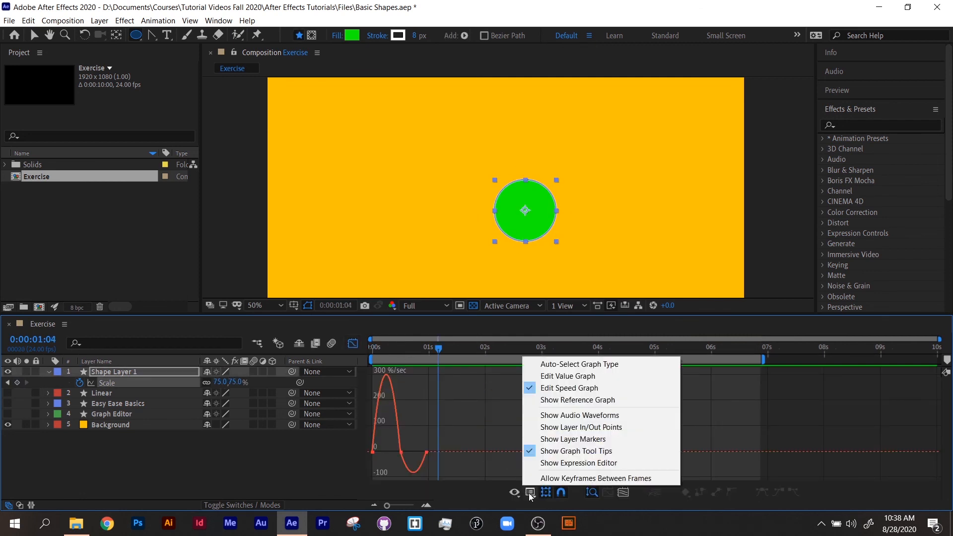
{"action": "left_click", "coordinate": [417, 445]}
{"action": "left_click_drag", "start_coordinate": [432, 349], "coordinate": [362, 347]}
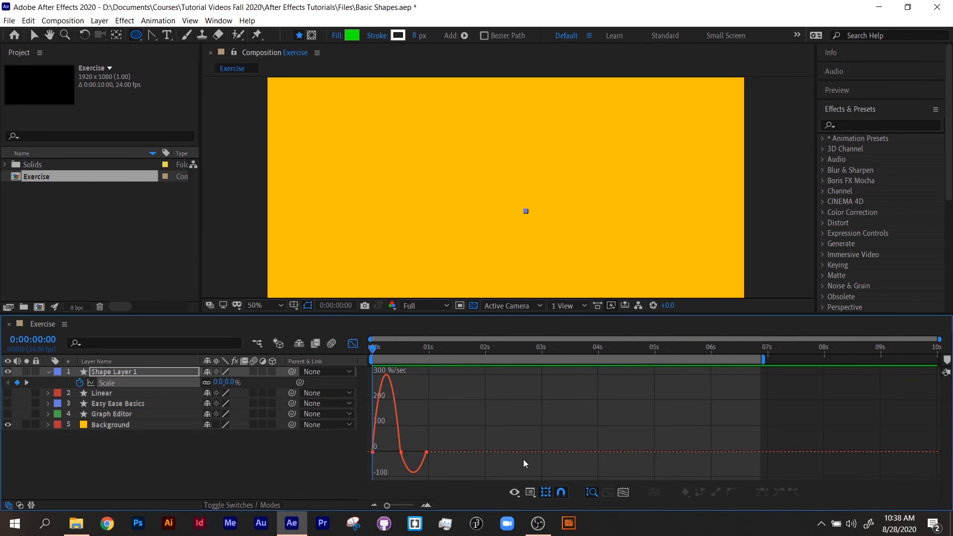
{"action": "key", "text": "="}
{"action": "key", "text": "="}
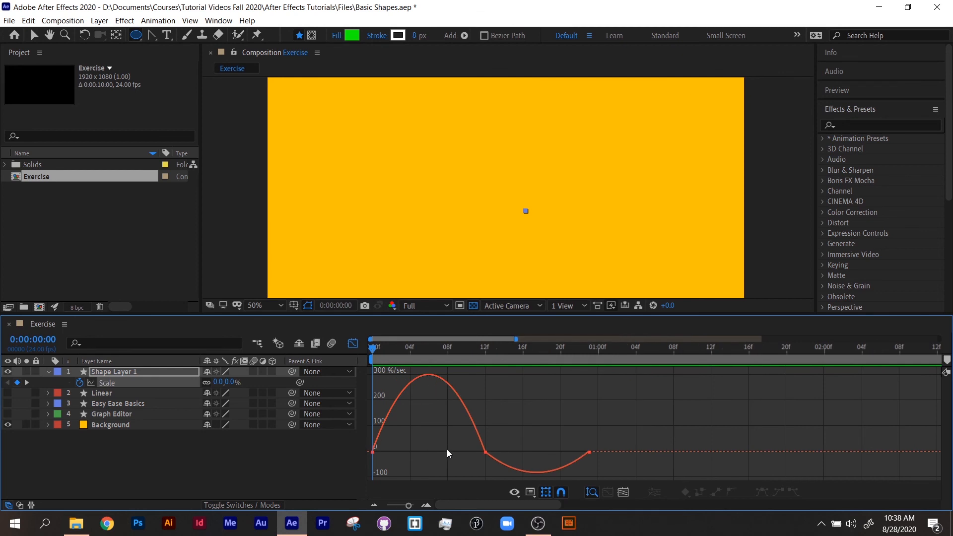
{"action": "left_click", "coordinate": [485, 452]}
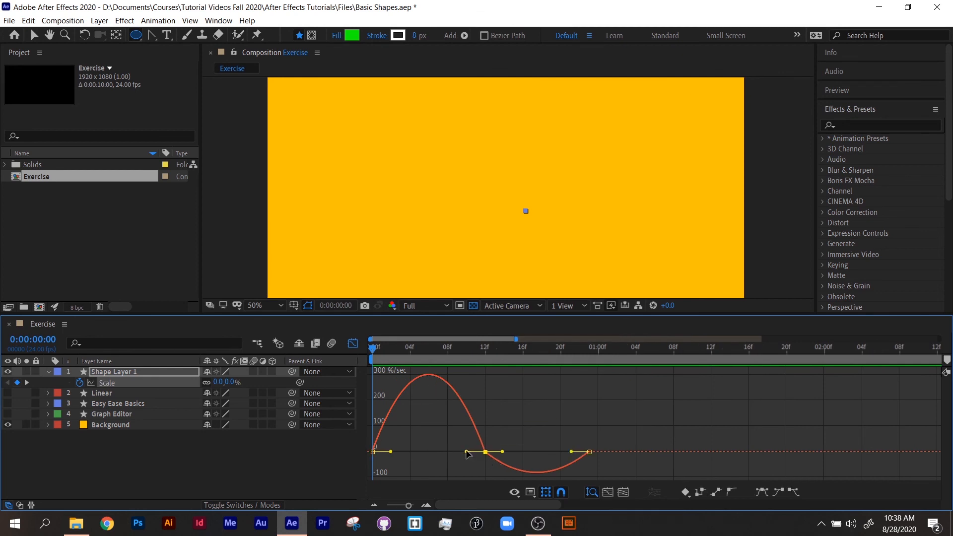
{"action": "left_click_drag", "start_coordinate": [467, 452], "coordinate": [424, 453]}
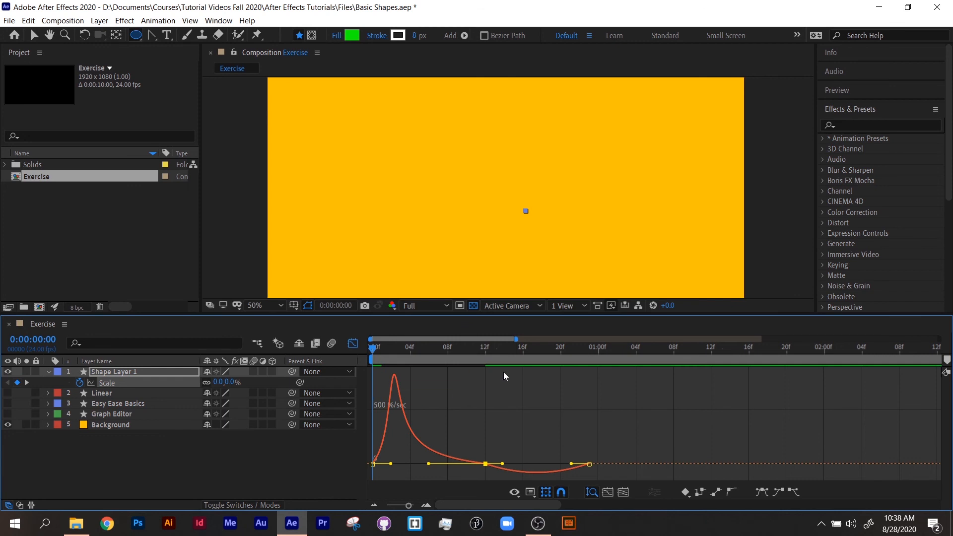
End the work area at 0:00:01:08 and preview the circle's Scale animation from the start
{"action": "left_click_drag", "start_coordinate": [574, 351], "coordinate": [673, 359]}
{"action": "key", "text": "n"}
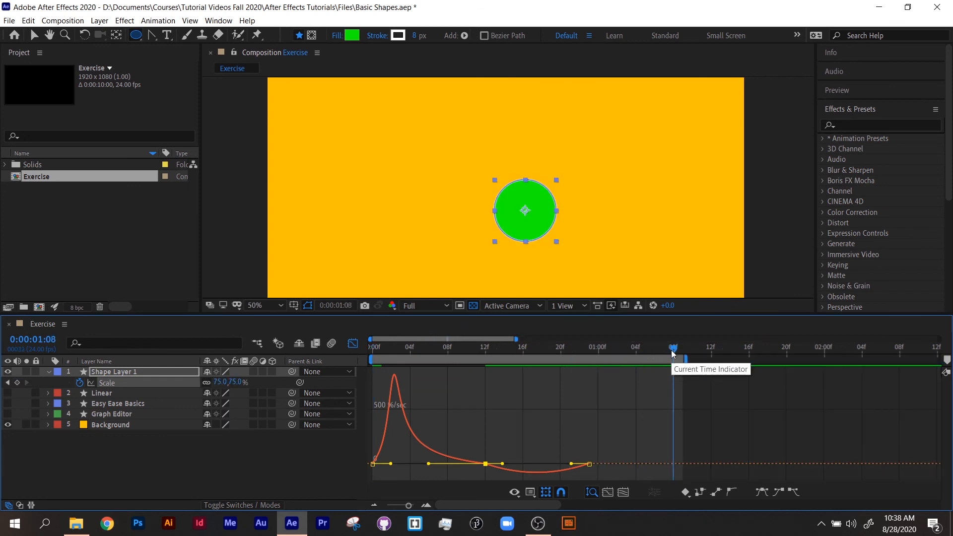
{"action": "key", "text": "space"}
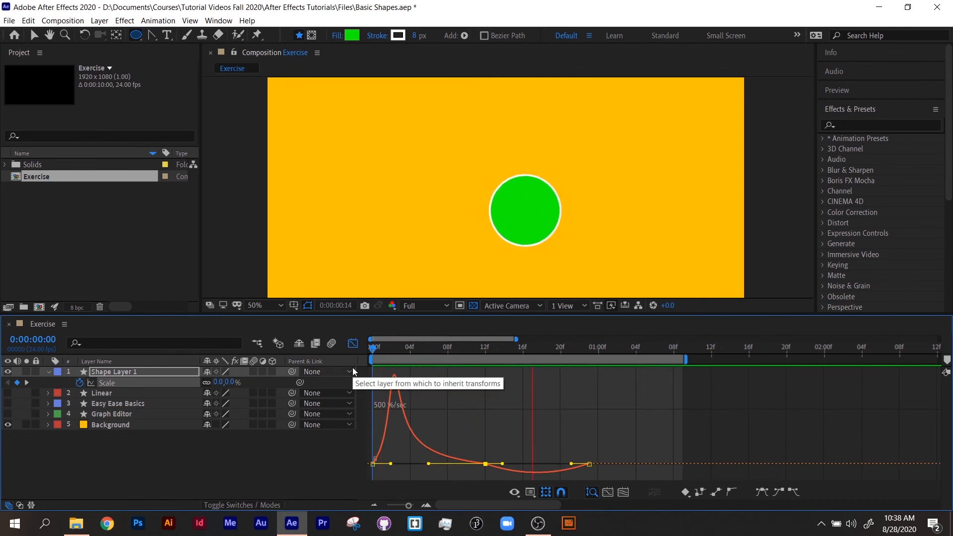
{"action": "key", "text": "space"}
{"action": "left_click_drag", "start_coordinate": [416, 350], "coordinate": [360, 349]}
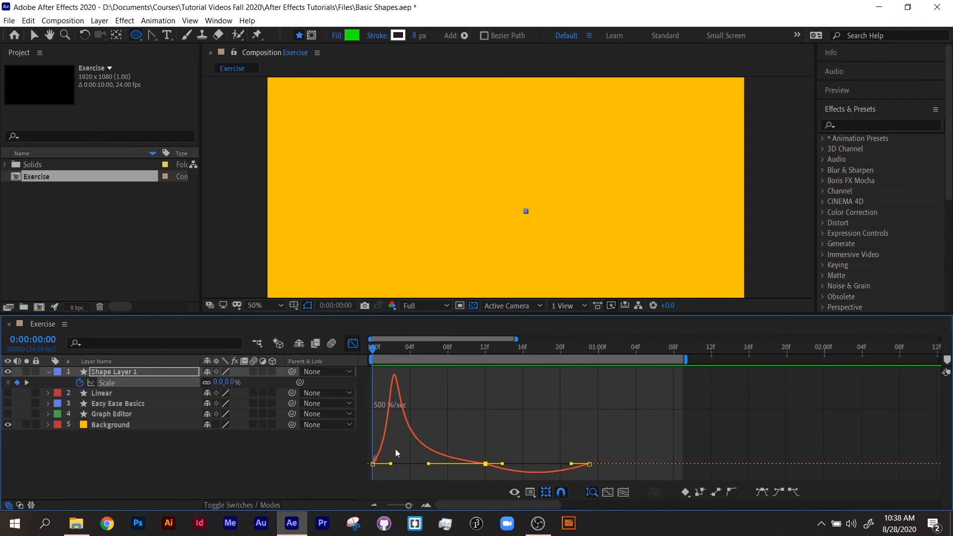
Slightly adjust the first Scale keyframe's outgoing handle and the last keyframe's incoming handle on the speed graph, previewing between the adjustments
{"action": "mouse_move", "coordinate": [390, 465]}
{"action": "left_mouse_down"}
{"action": "mouse_move", "coordinate": [404, 467]}
{"action": "mouse_move", "coordinate": [389, 464]}
{"action": "left_mouse_up"}
{"action": "key", "text": "space"}
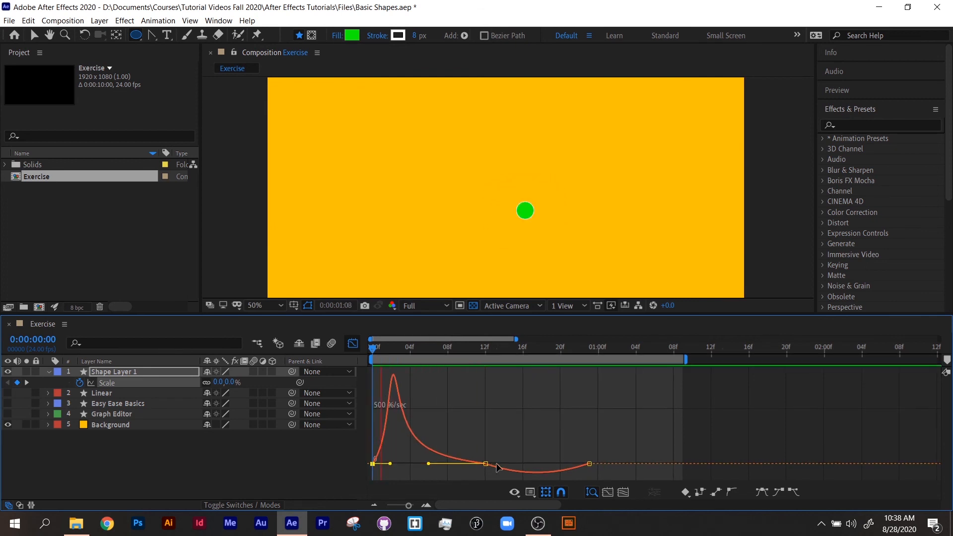
{"action": "left_click", "coordinate": [576, 461]}
{"action": "mouse_move", "coordinate": [574, 463]}
{"action": "left_mouse_down"}
{"action": "mouse_move", "coordinate": [537, 464]}
{"action": "mouse_move", "coordinate": [570, 464]}
{"action": "left_mouse_up"}
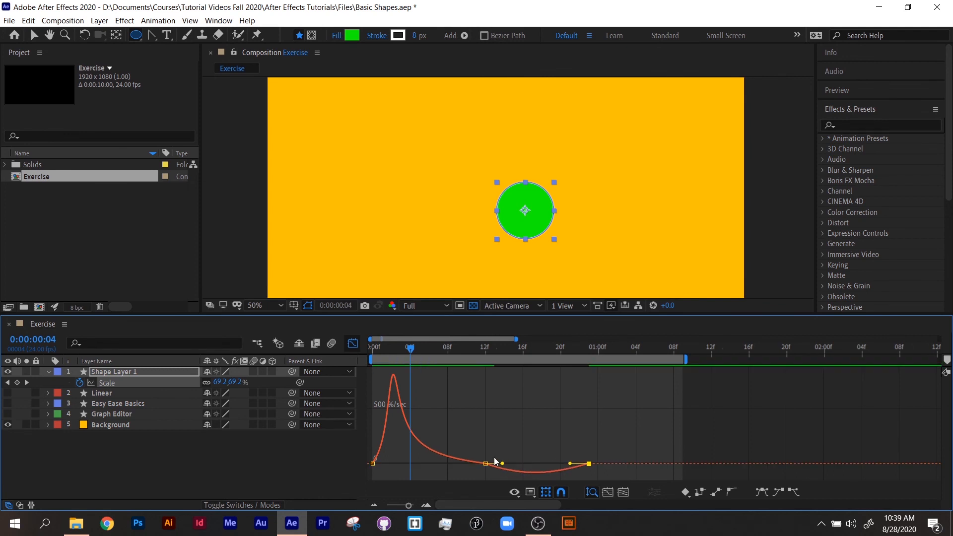
Lengthen the middle Scale keyframe's outgoing influence handle to about halfway toward the last keyframe and preview the animation from the start
{"action": "left_click_drag", "start_coordinate": [501, 465], "coordinate": [535, 464]}
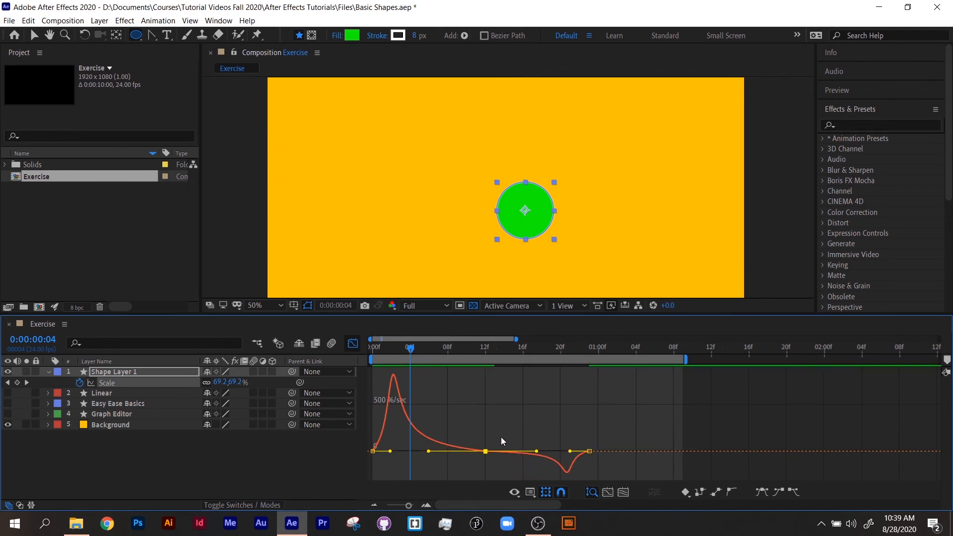
{"action": "left_click_drag", "start_coordinate": [412, 349], "coordinate": [365, 347]}
{"action": "key", "text": "space"}
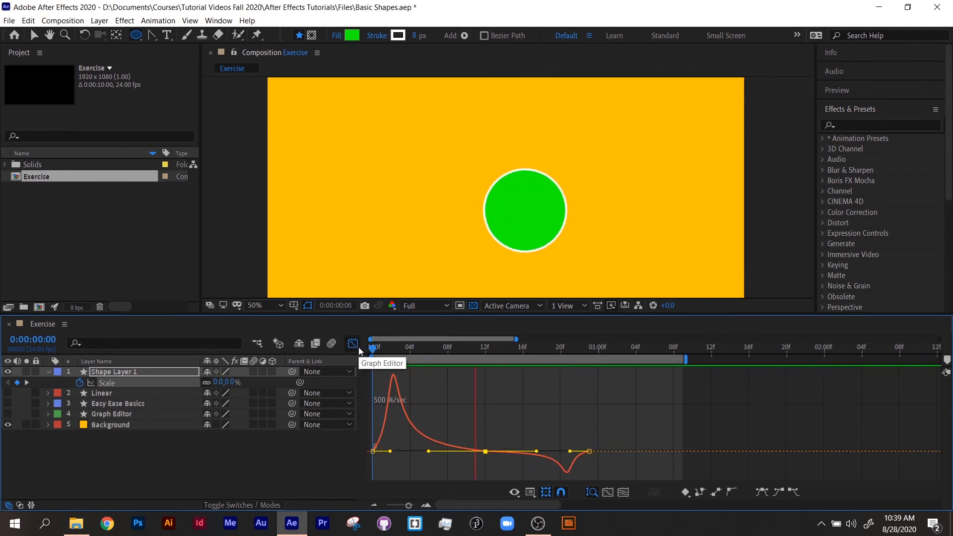